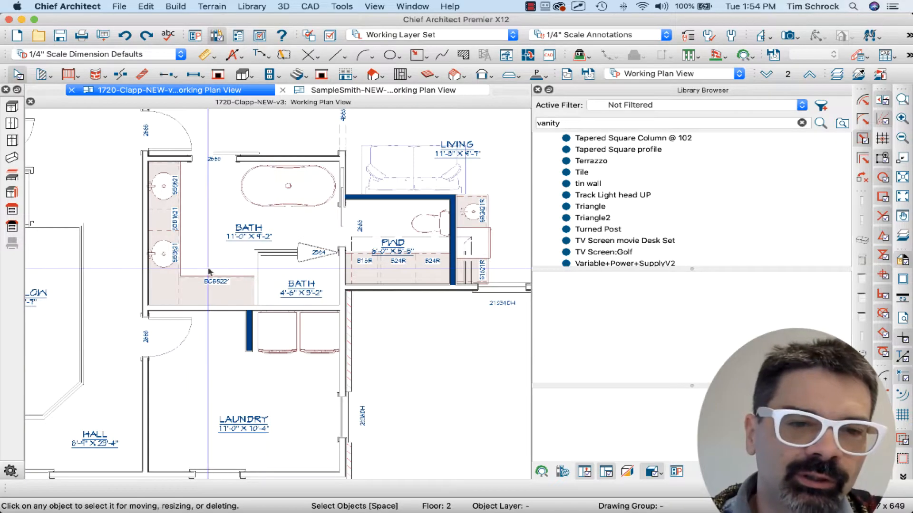
Inspect the specification of the BCB5221 base cabinet below the double-sink run in the 11'-0" x 9'-2" bath, then close it
scroll(165, 231, up, 2)
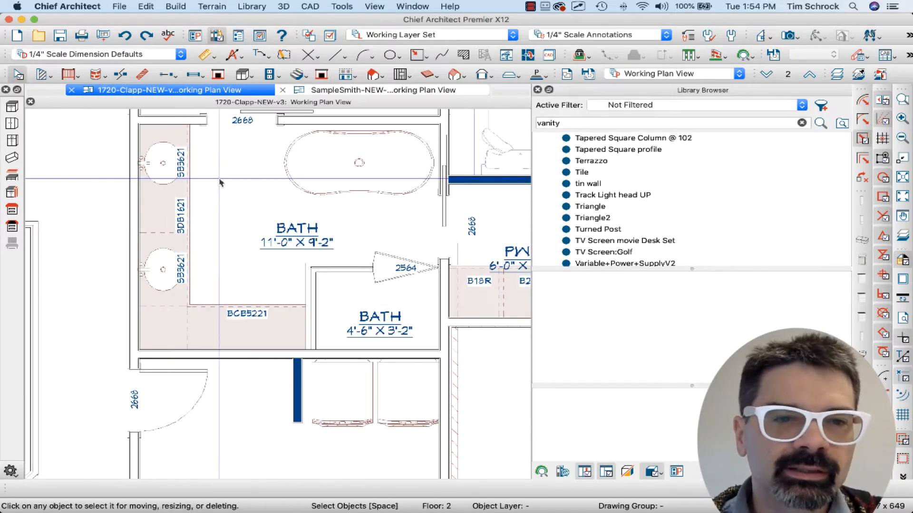
scroll(218, 179, up, 1)
click(206, 365)
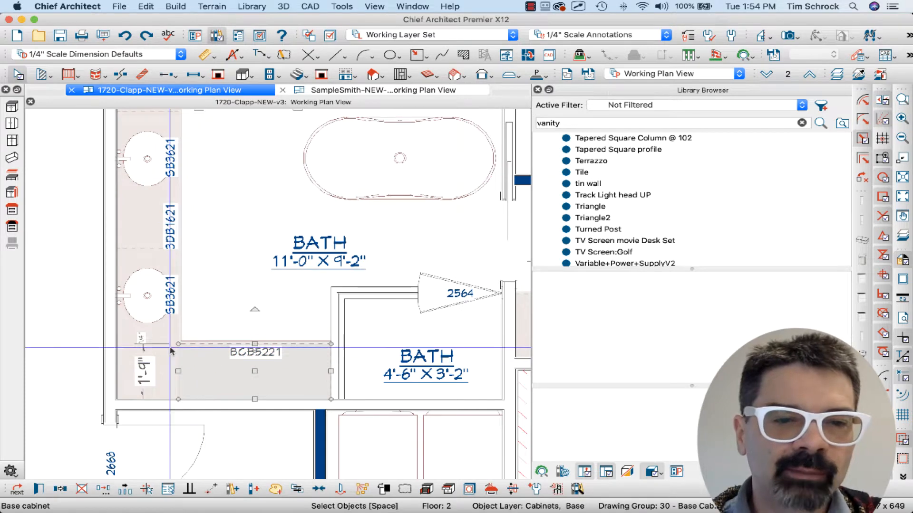
double_click(251, 366)
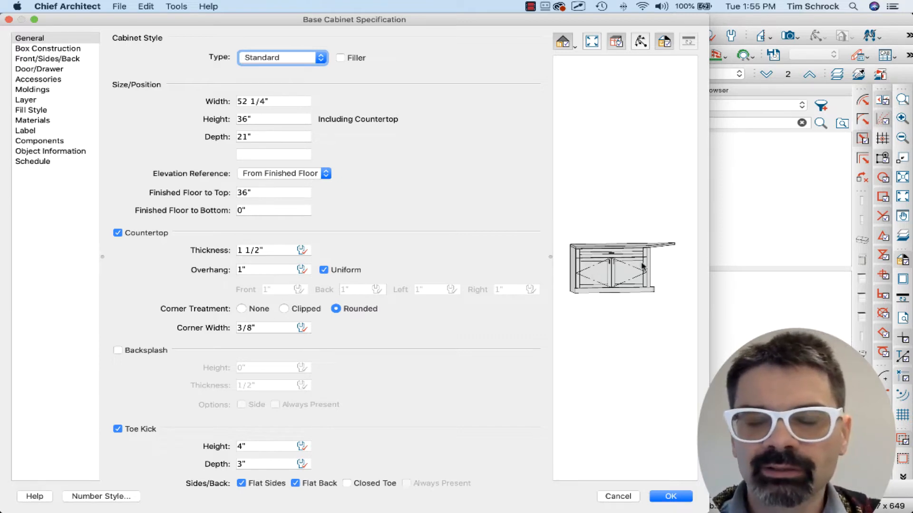
key(Escape)
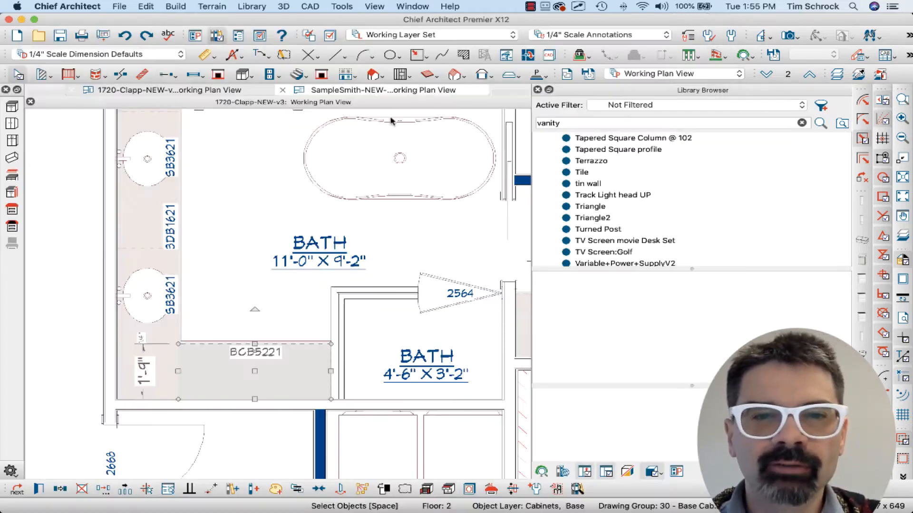
In the SampleSmith plan, inspect the specification of the shallow desk cabinet beside the Master Bath sink cabinet without changing it
click(355, 91)
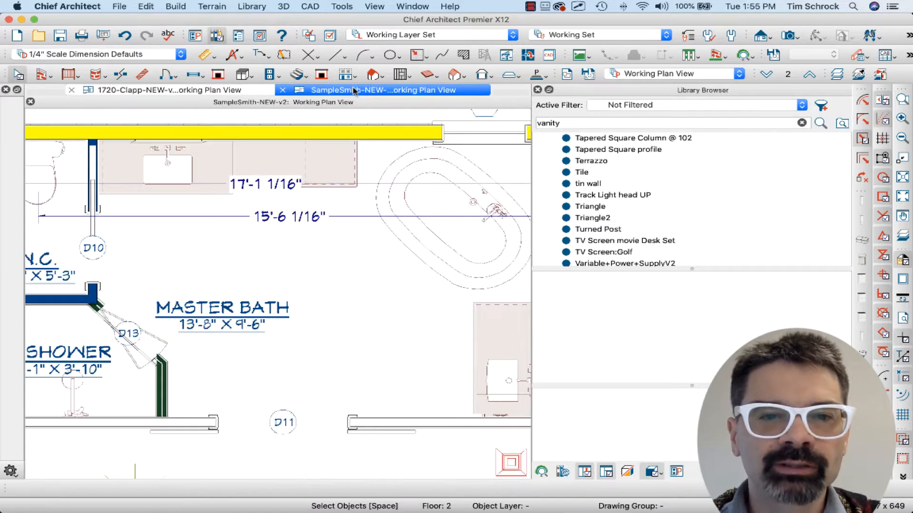
double_click(265, 165)
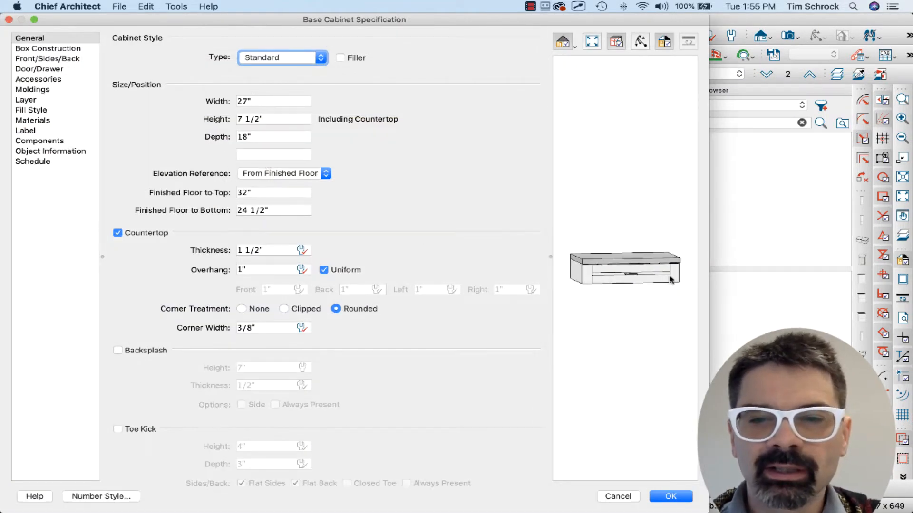
mouse_move(676, 253)
mouse_down()
mouse_move(587, 306)
mouse_move(685, 261)
mouse_up()
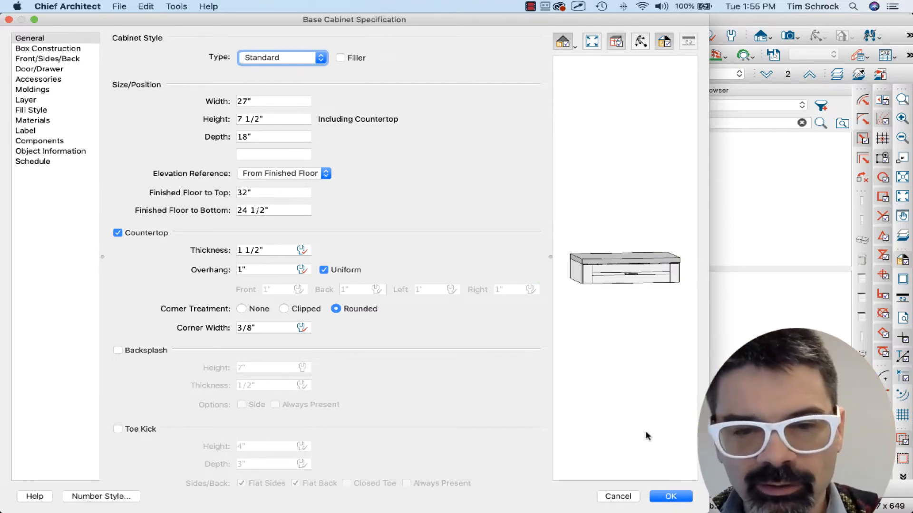
click(618, 496)
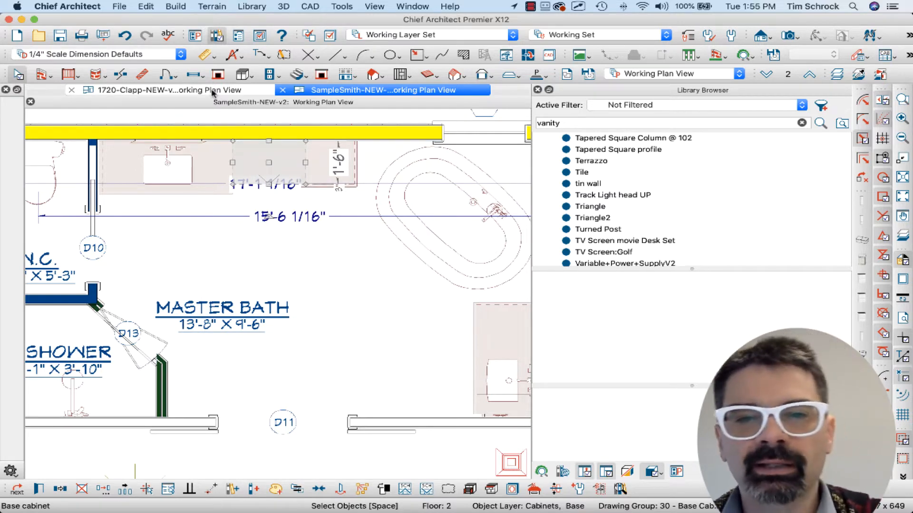
double_click(276, 166)
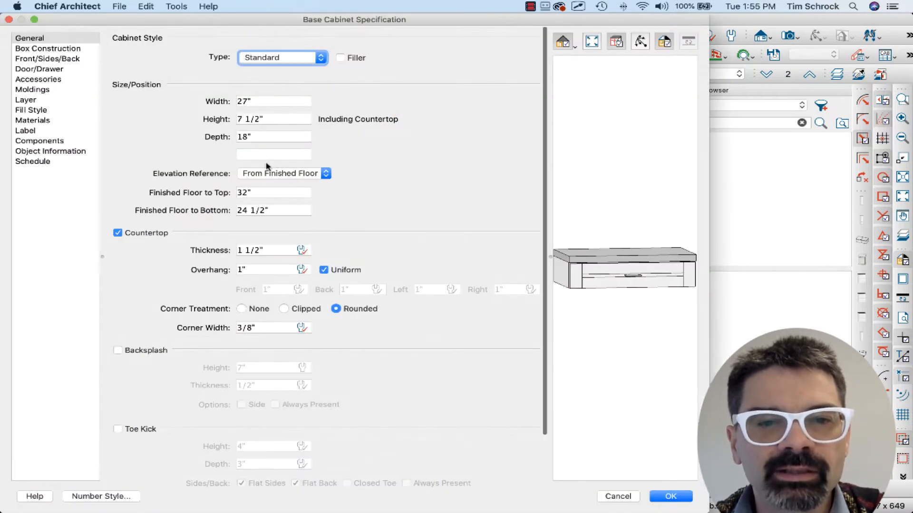
key(Escape)
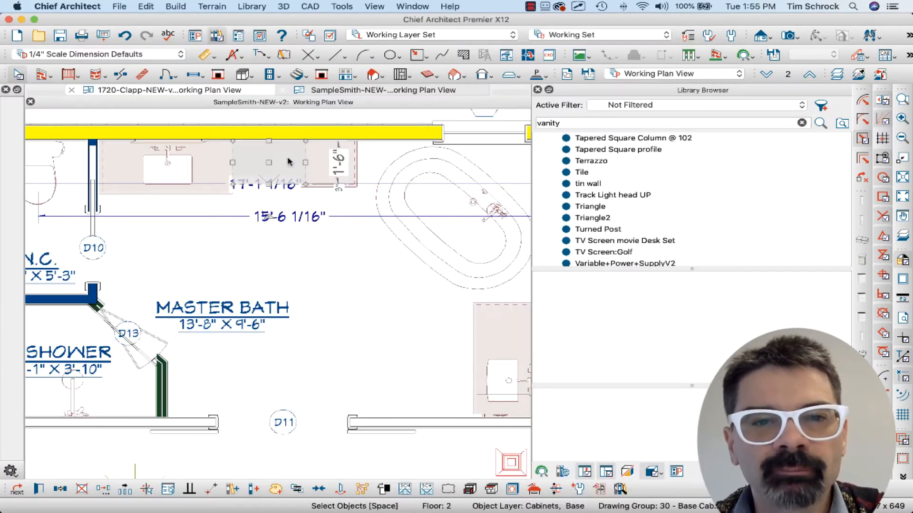
Review the specification of the three-drawer base cabinet between the desk cabinet and the tub in the Master Bath
click(325, 91)
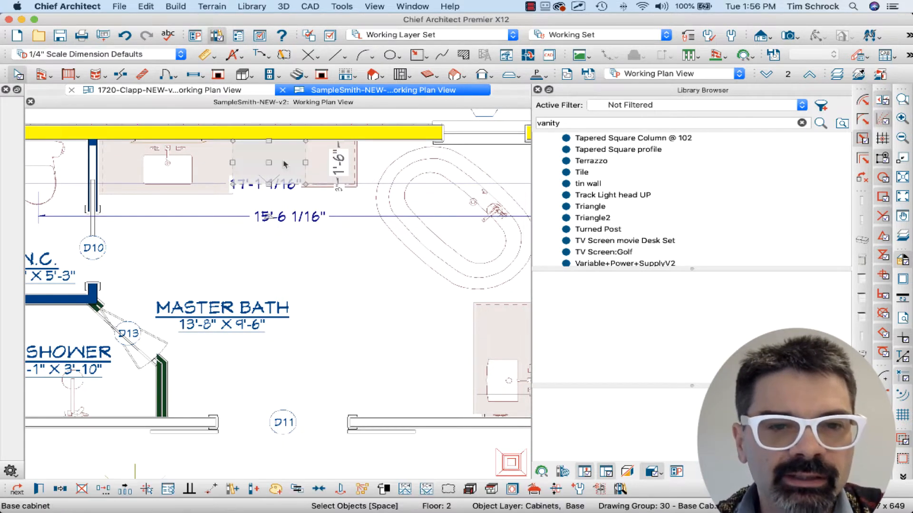
drag(284, 164, 316, 172)
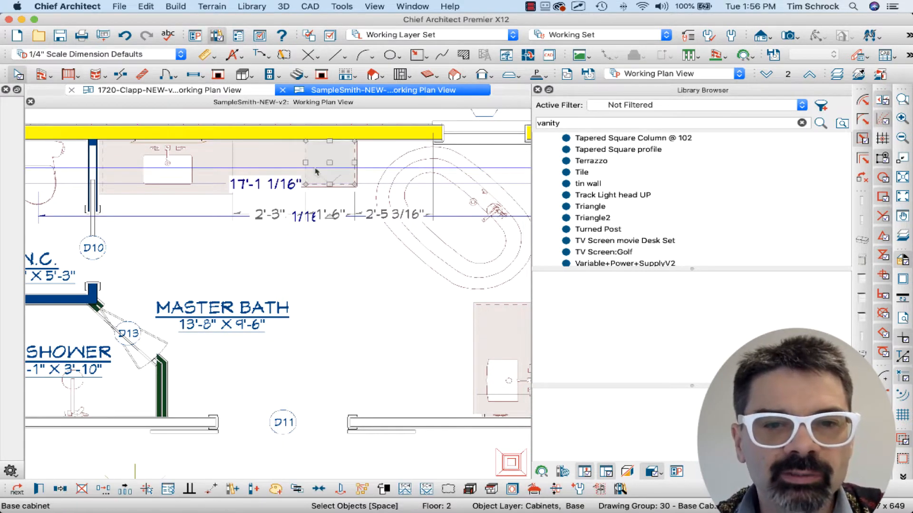
double_click(314, 170)
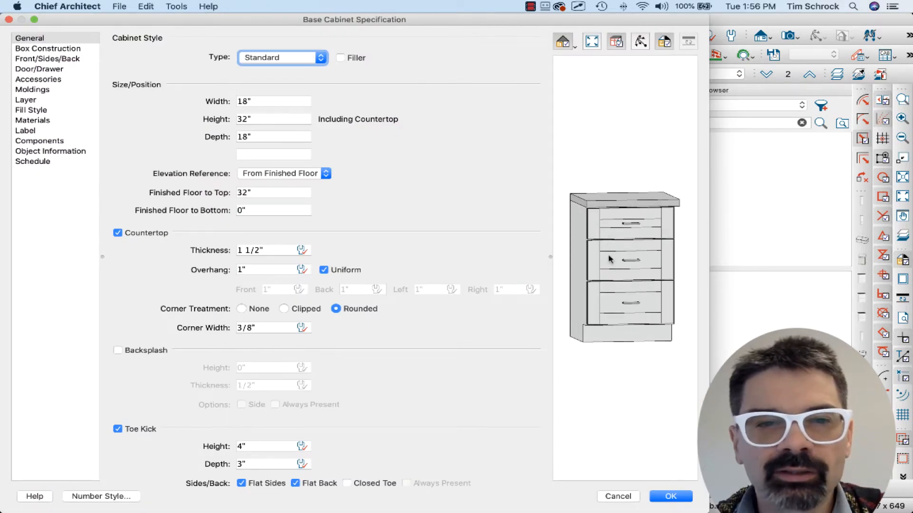
key(Return)
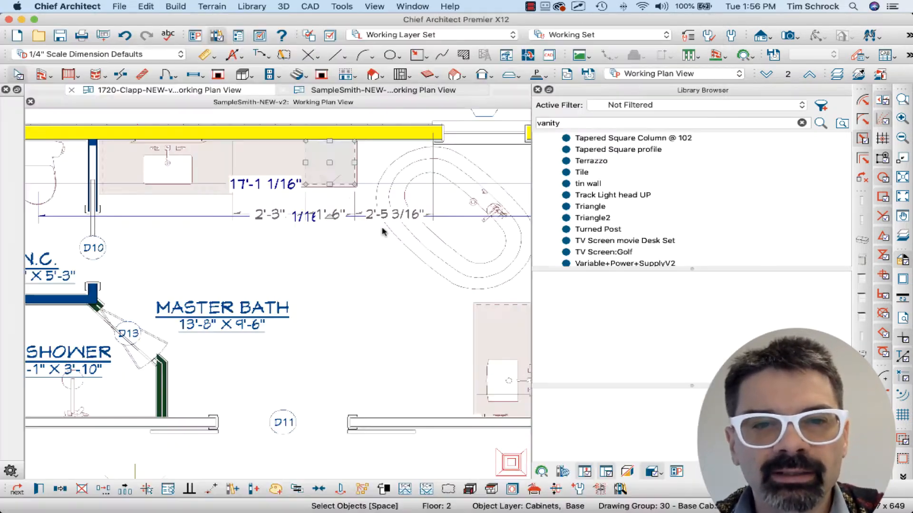
Create a new style palette from the Master Bath's shallow desk cabinet and name it "Vanity Desk"
click(279, 165)
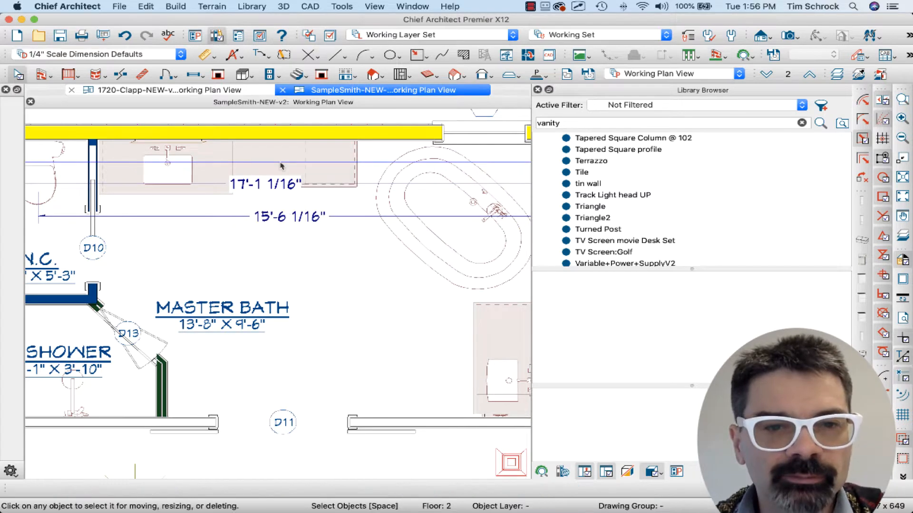
click(279, 165)
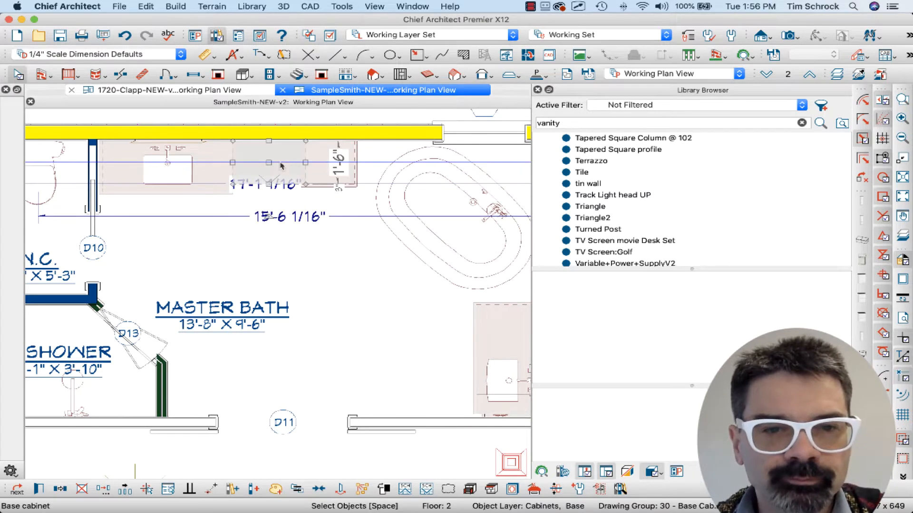
click(279, 493)
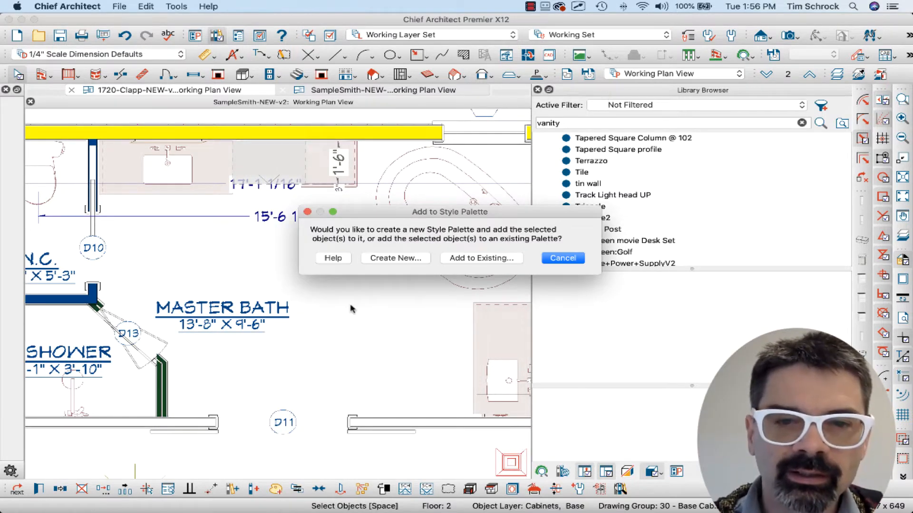
click(387, 259)
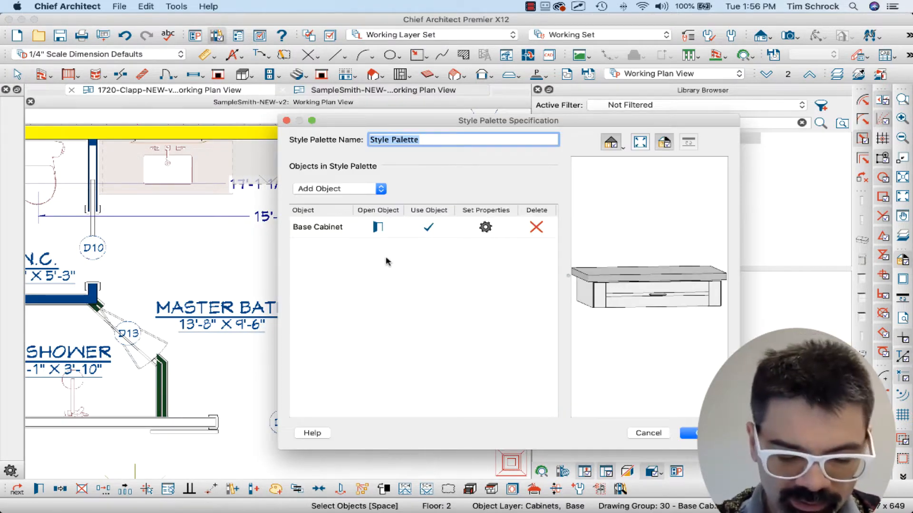
text(Vanity Desk)
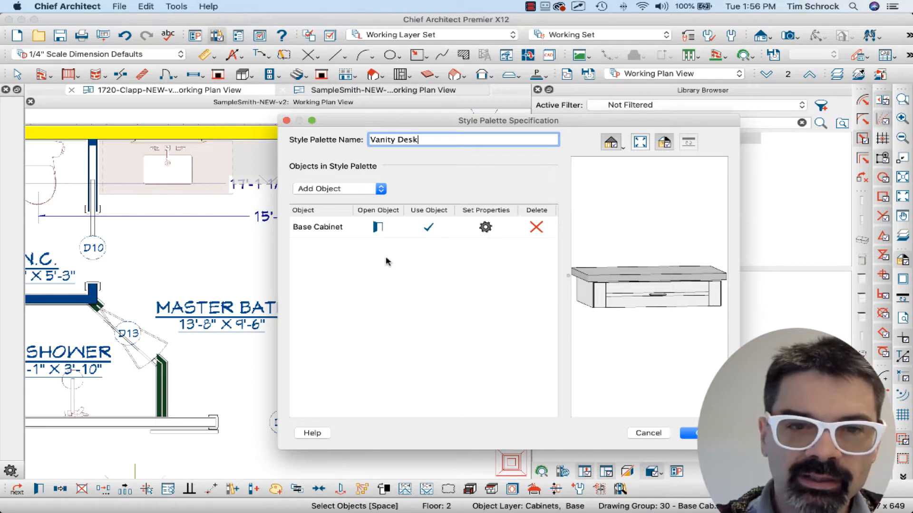
Review the object types that can be added to the style palette and the specification of its base cabinet
click(368, 189)
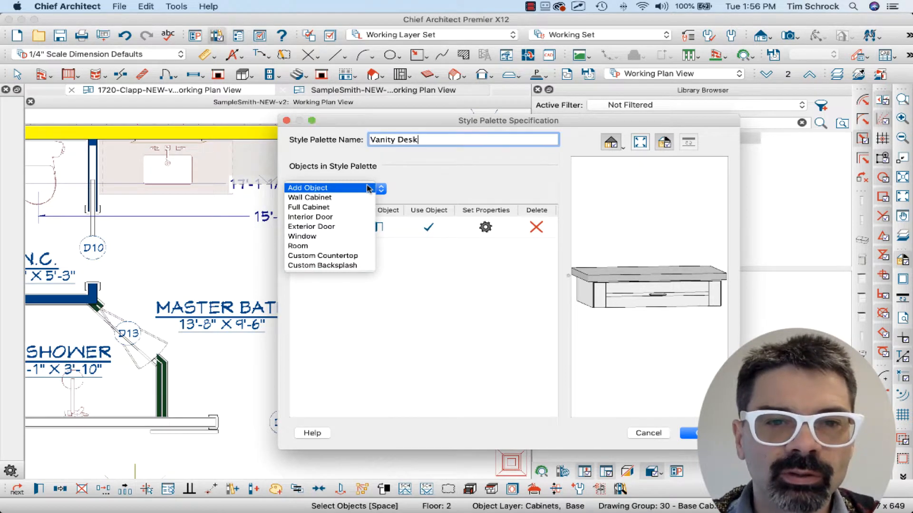
click(368, 188)
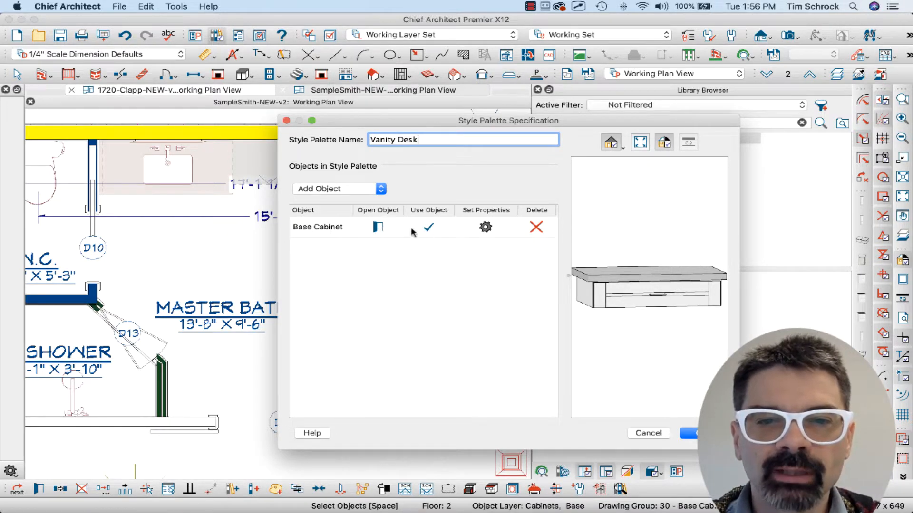
click(378, 229)
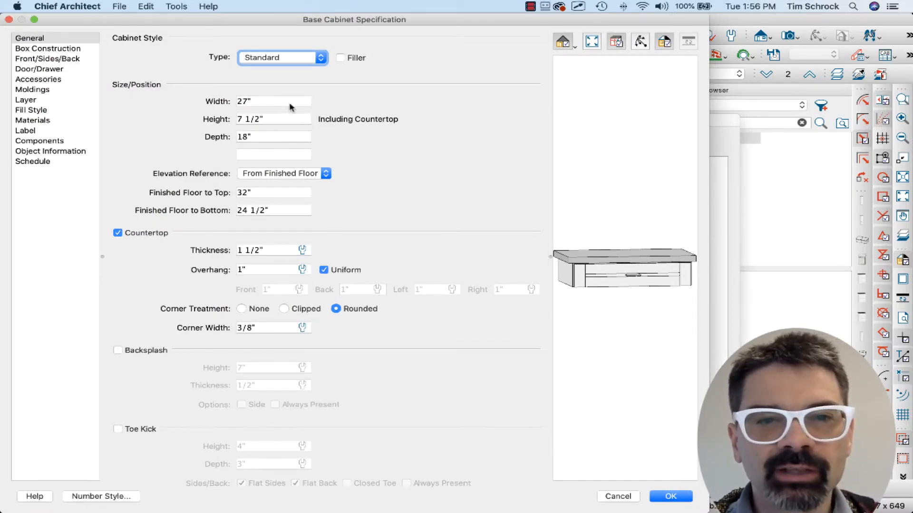
key(Return)
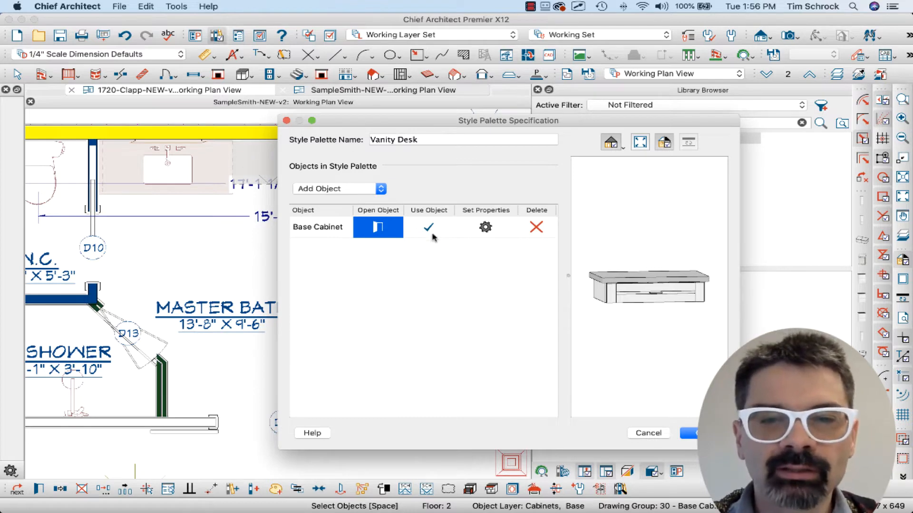
Review the properties the style palette applies to base cabinets and deselect all of them
click(485, 227)
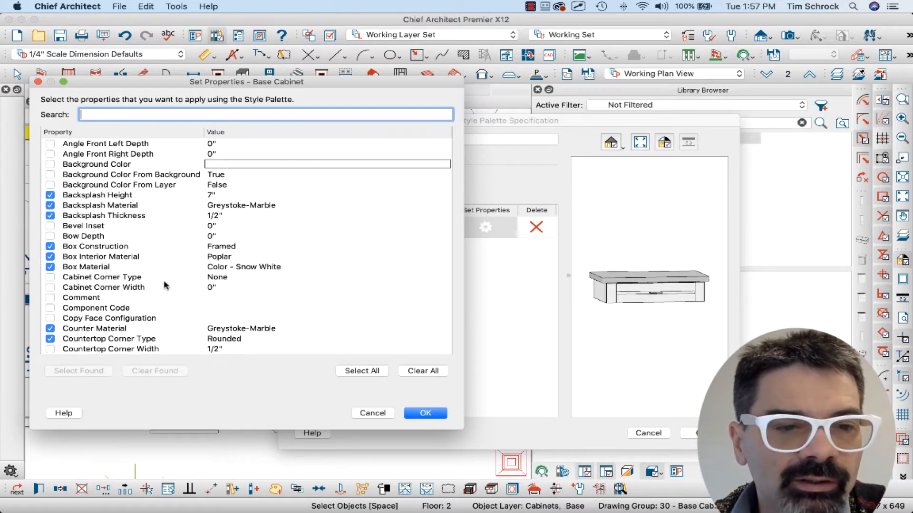
scroll(165, 286, down, 2)
scroll(145, 314, down, 3)
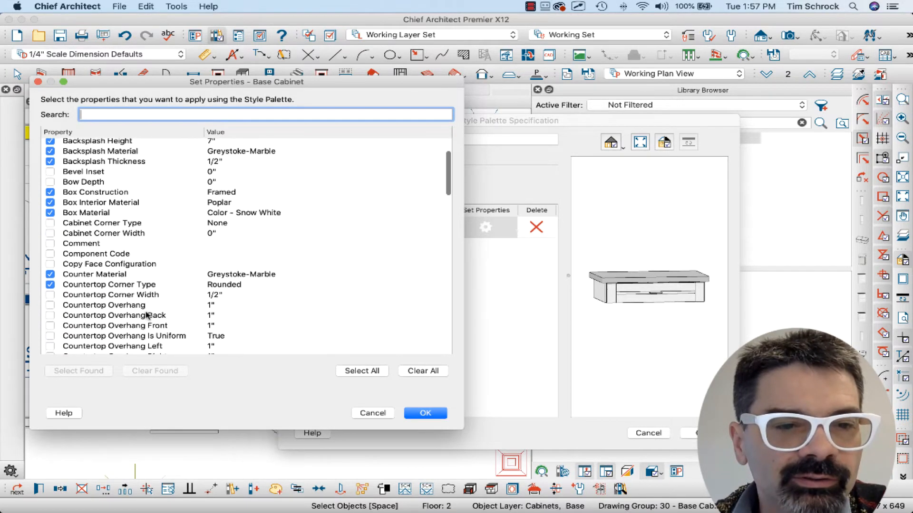
scroll(201, 288, down, 3)
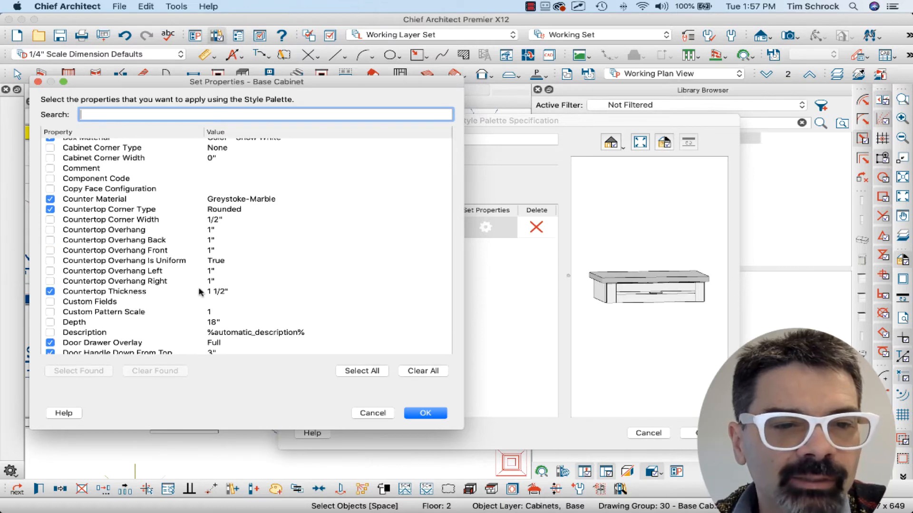
scroll(200, 292, down, 3)
scroll(199, 292, up, 4)
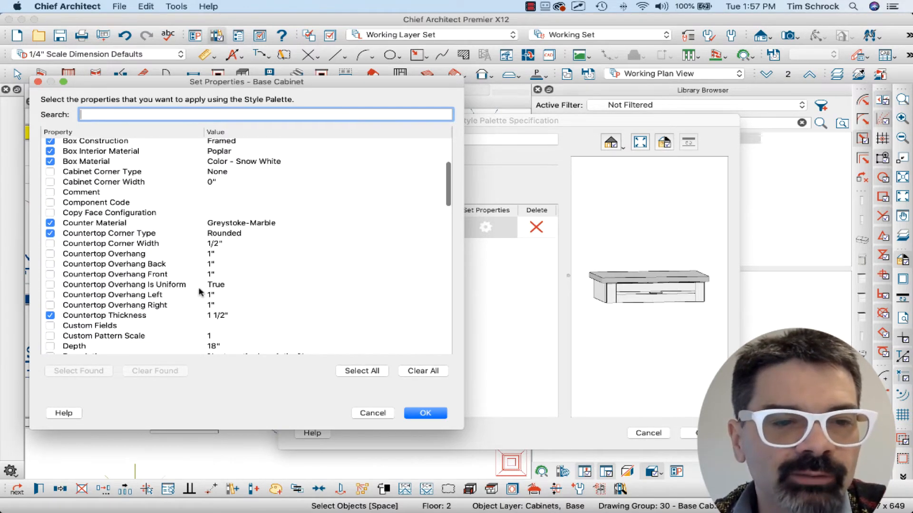
scroll(199, 291, up, 3)
click(422, 371)
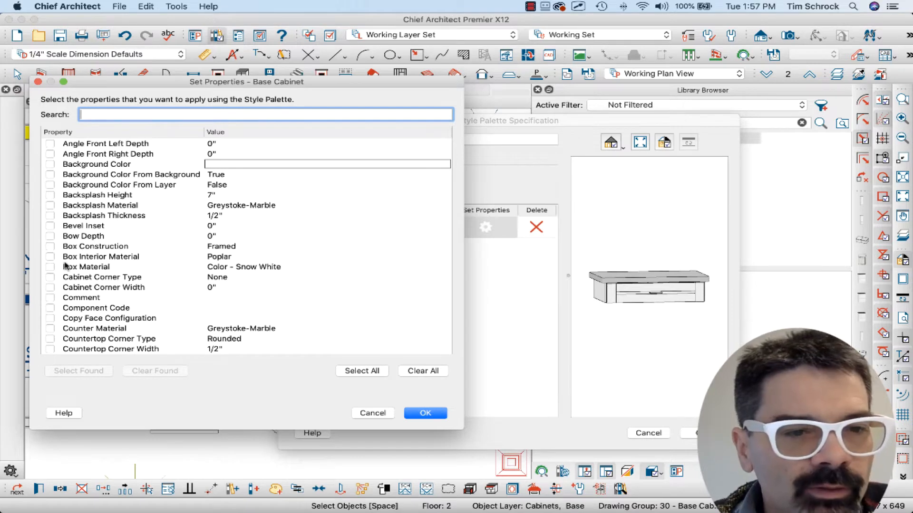
Include the Depth property among those the style palette applies to base cabinets
scroll(66, 283, down, 5)
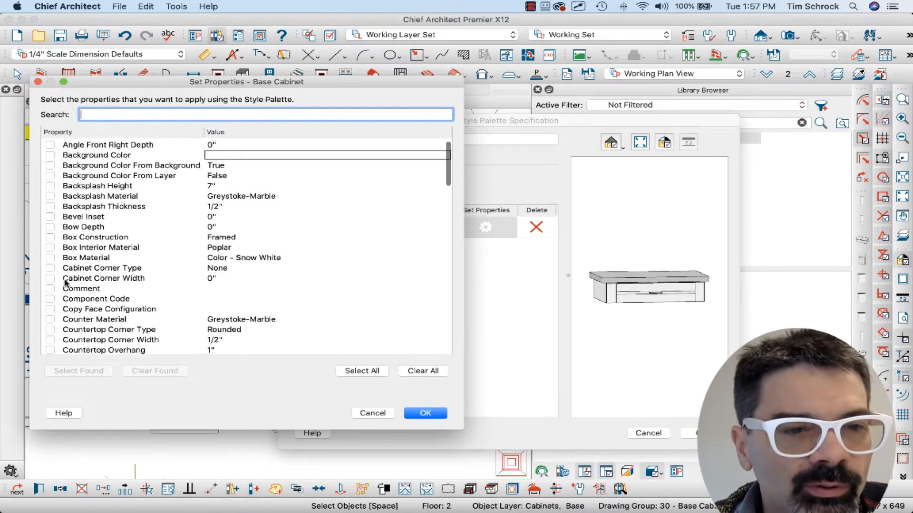
scroll(65, 284, down, 4)
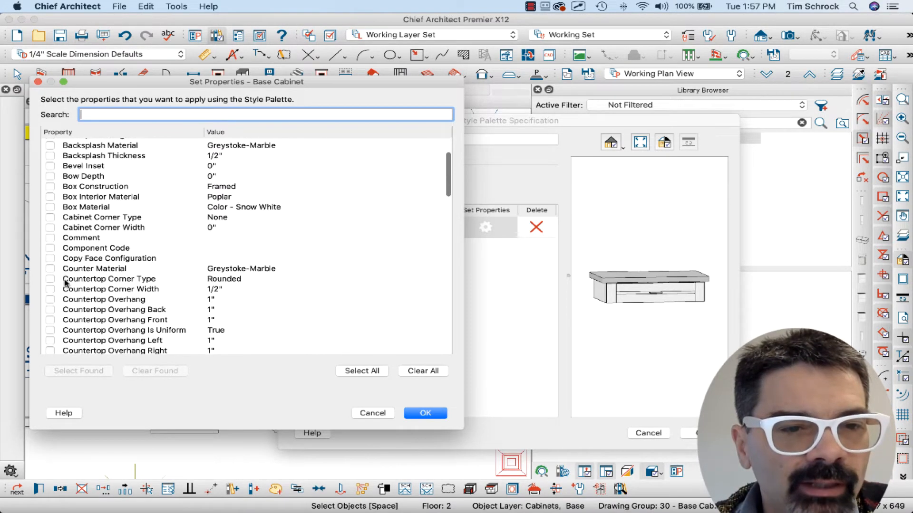
scroll(65, 284, down, 5)
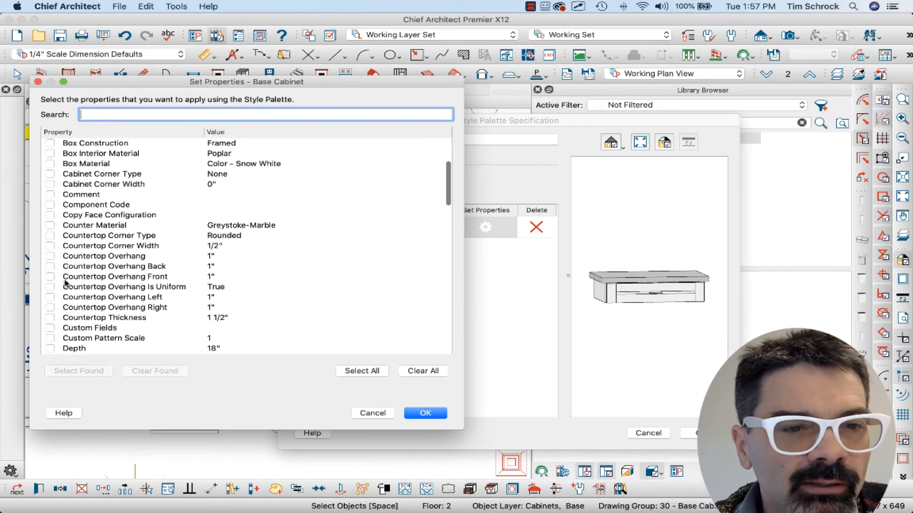
scroll(65, 284, down, 3)
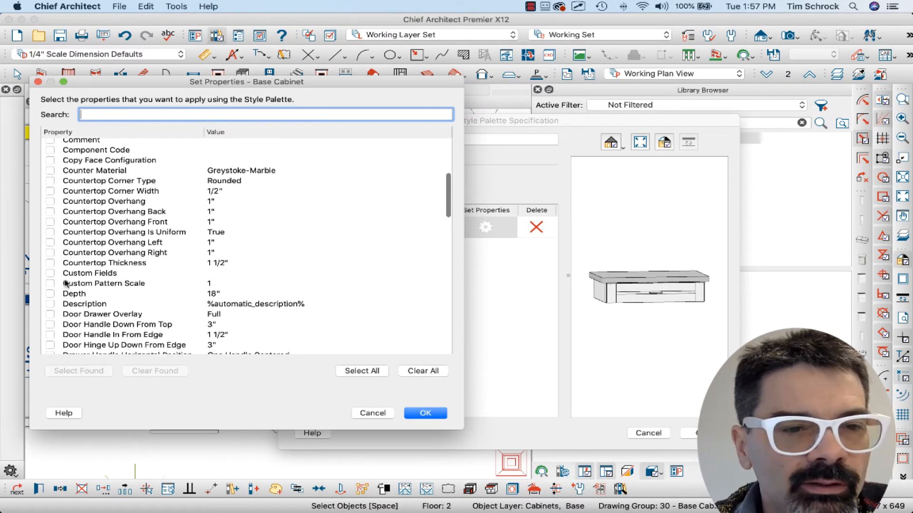
scroll(53, 283, down, 1)
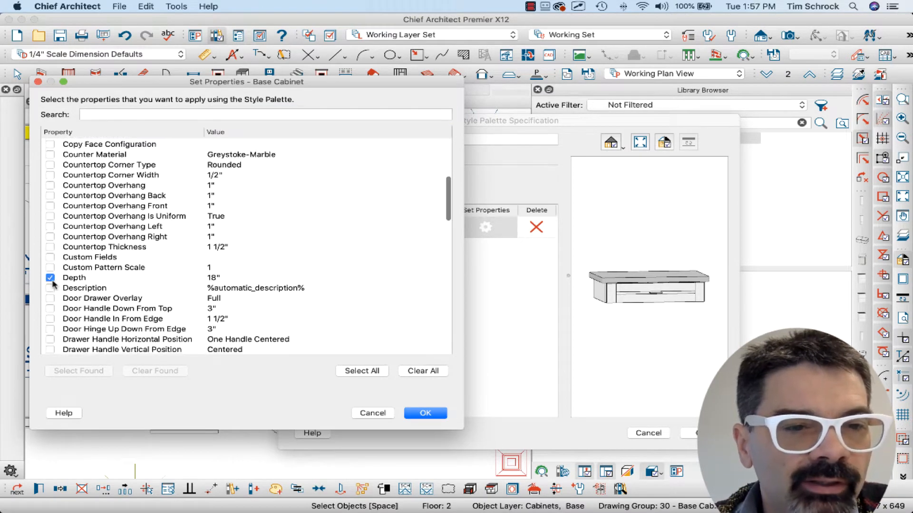
click(50, 278)
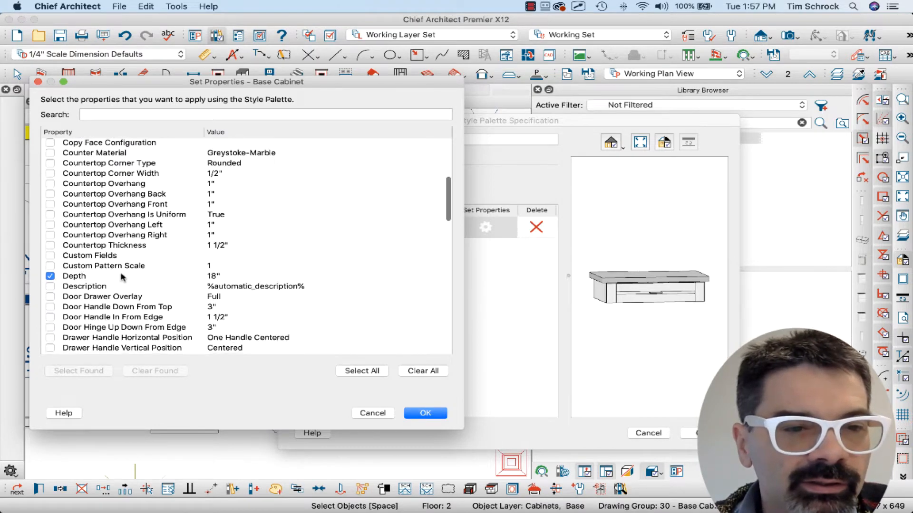
Include the Elevation Reference To Bottom property, leaving Elevation Reference itself unselected
scroll(118, 277, down, 5)
scroll(122, 276, down, 3)
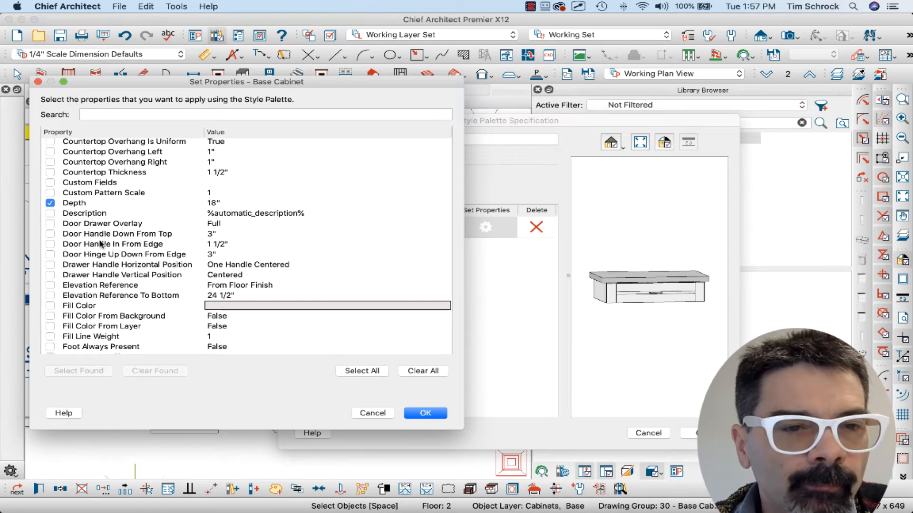
scroll(101, 245, down, 4)
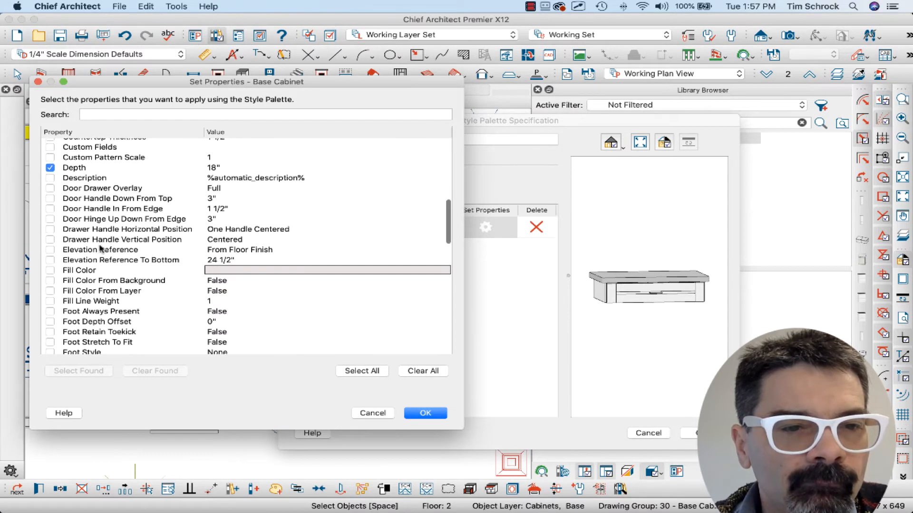
scroll(100, 248, down, 1)
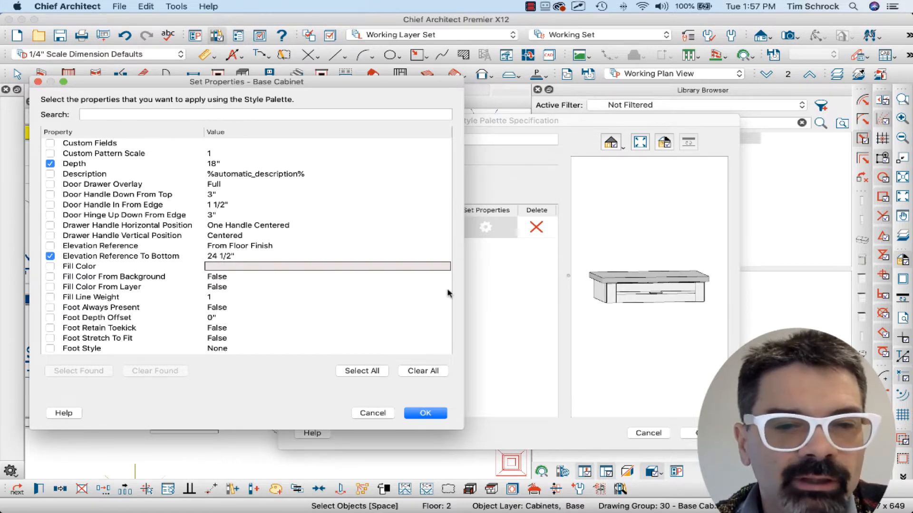
drag(622, 306, 626, 381)
drag(599, 389, 697, 385)
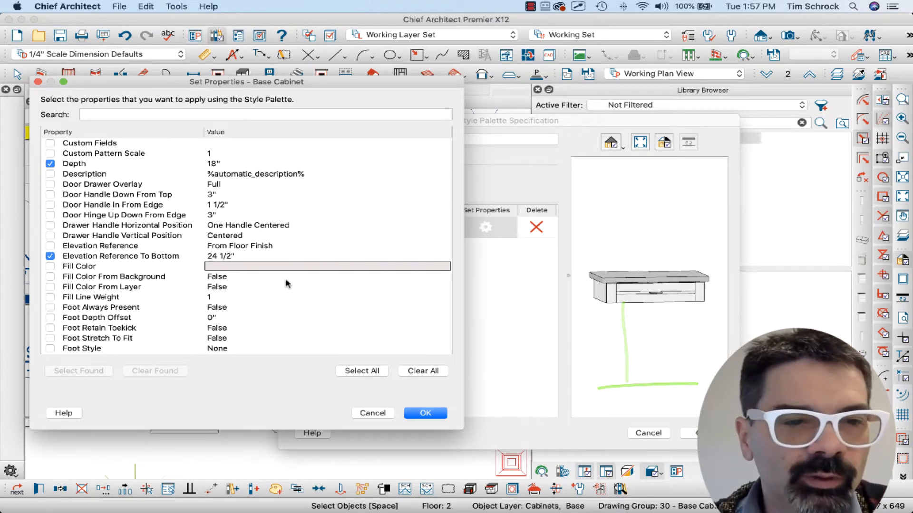
mouse_move(284, 243)
mouse_down()
mouse_move(84, 236)
mouse_move(43, 255)
mouse_move(275, 259)
mouse_move(257, 240)
mouse_up()
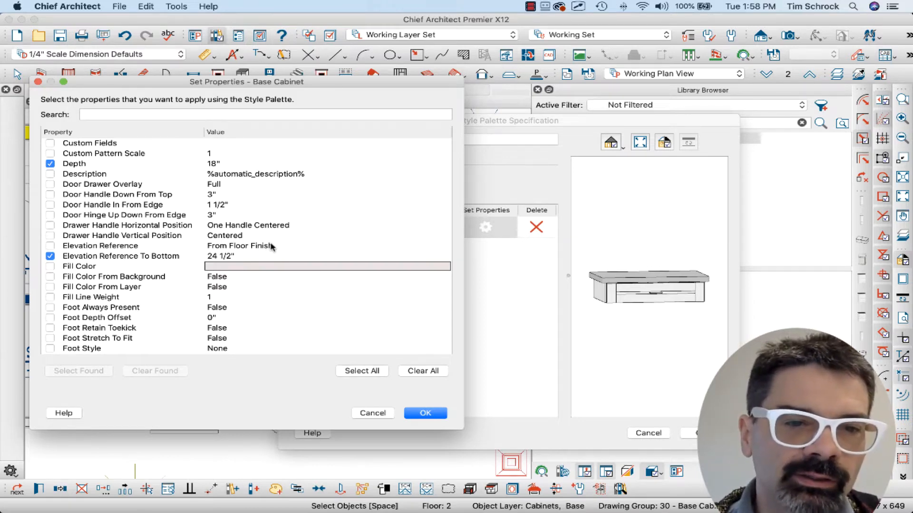
mouse_move(275, 246)
mouse_down()
mouse_move(69, 238)
mouse_move(38, 252)
mouse_move(282, 257)
mouse_move(265, 240)
mouse_move(280, 244)
mouse_up()
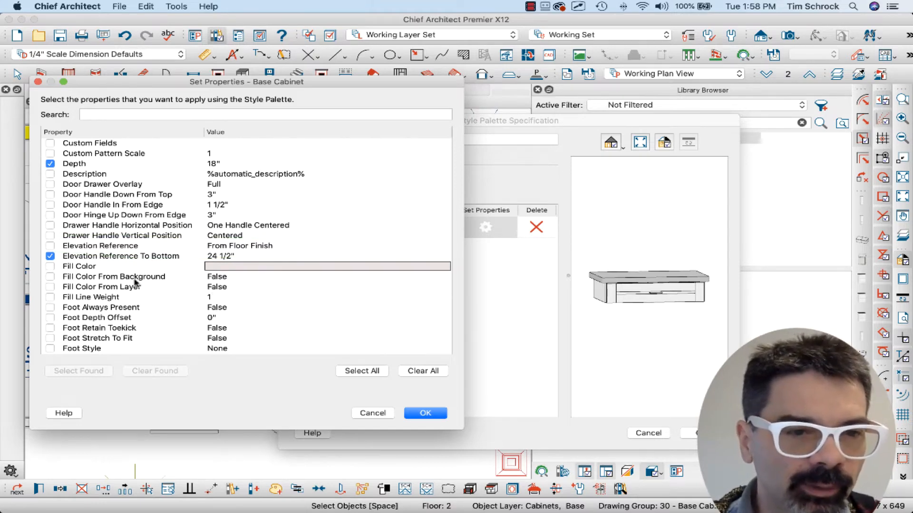
Include the Has Toekick and Height properties in what the palette applies to base cabinets
scroll(138, 280, down, 5)
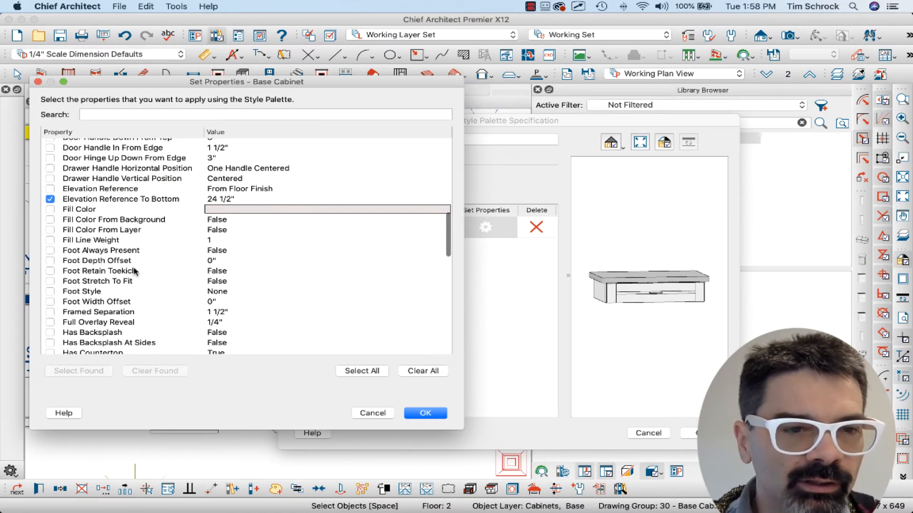
scroll(111, 252, down, 1)
scroll(111, 252, down, 4)
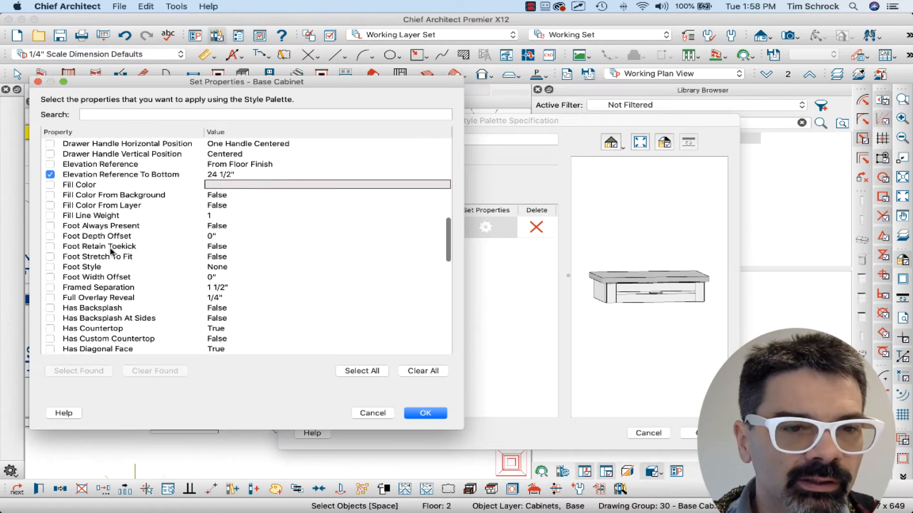
scroll(122, 230, down, 4)
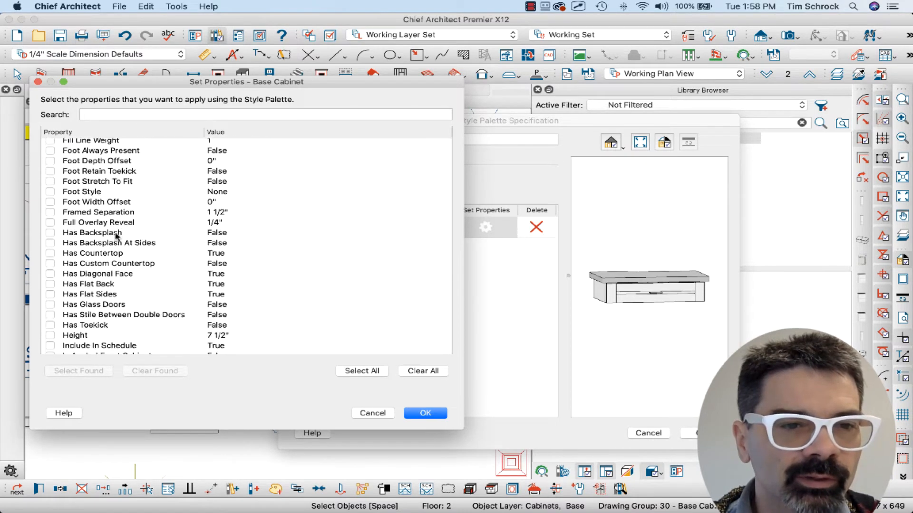
scroll(107, 232, down, 2)
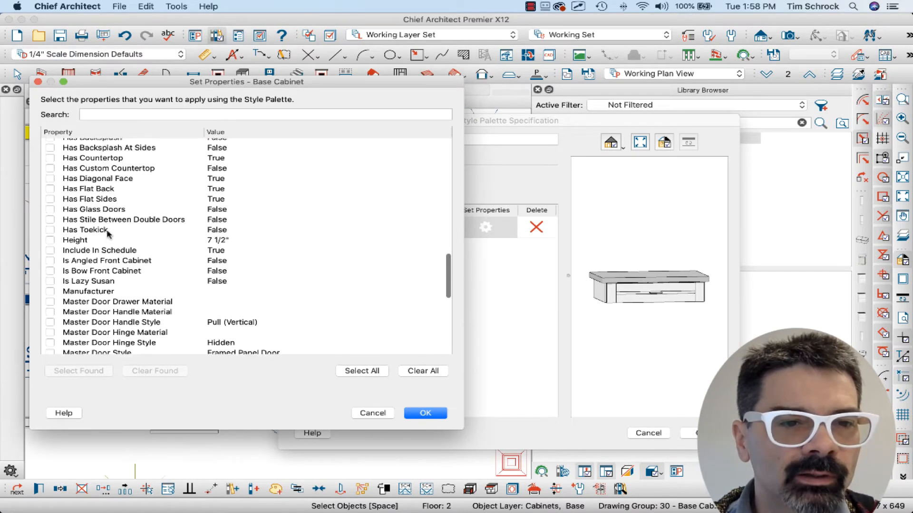
click(63, 227)
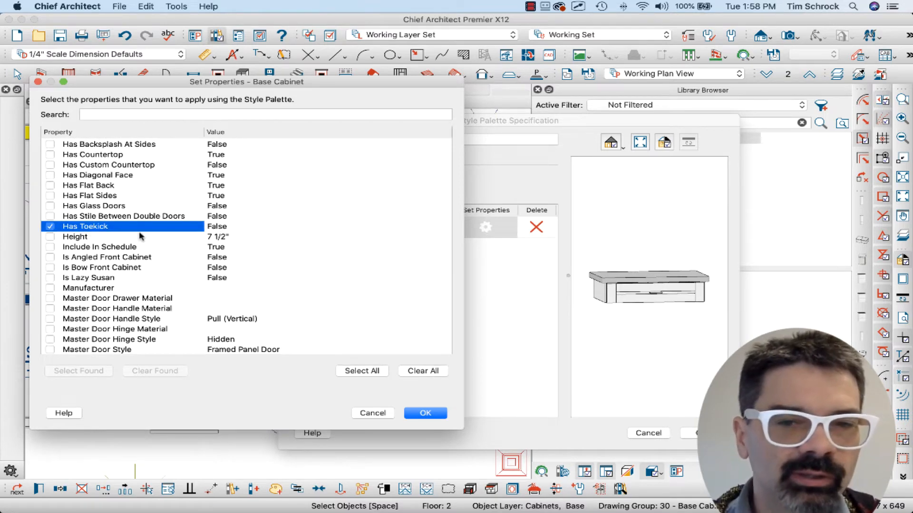
mouse_move(698, 303)
mouse_down()
mouse_move(604, 302)
mouse_move(603, 290)
mouse_move(604, 370)
mouse_move(671, 367)
mouse_up()
mouse_move(598, 372)
mouse_down()
mouse_move(582, 372)
mouse_move(596, 372)
mouse_up()
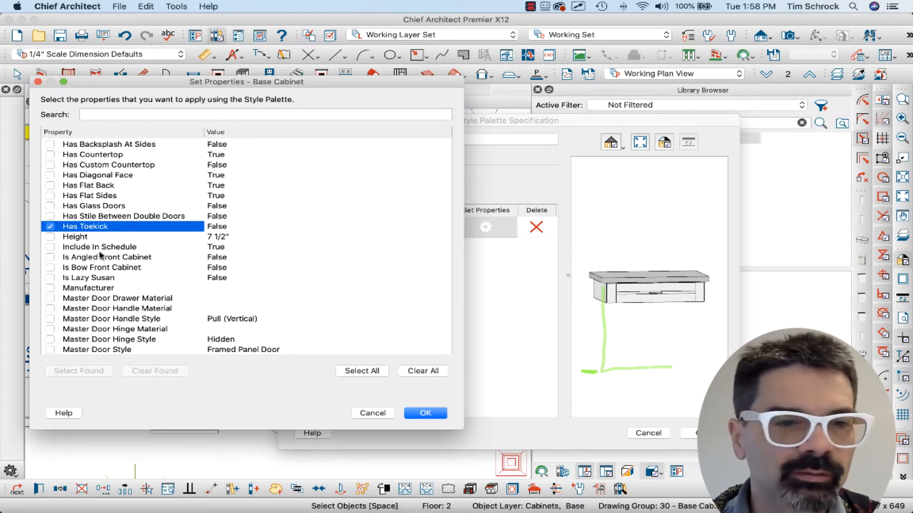
mouse_move(247, 224)
mouse_down()
mouse_move(32, 234)
mouse_move(236, 227)
mouse_up()
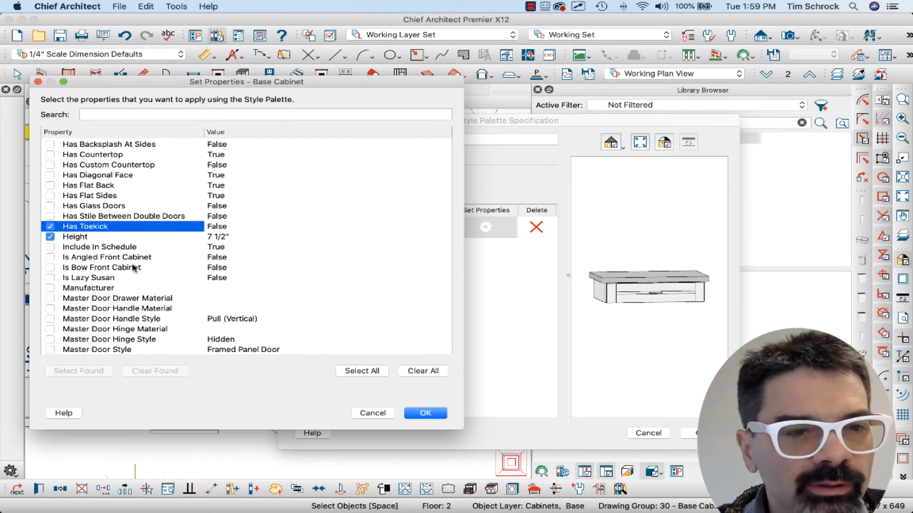
Check the remaining properties, leave Width unselected, and include Copy Face Configuration for the base cabinet
scroll(76, 262, down, 5)
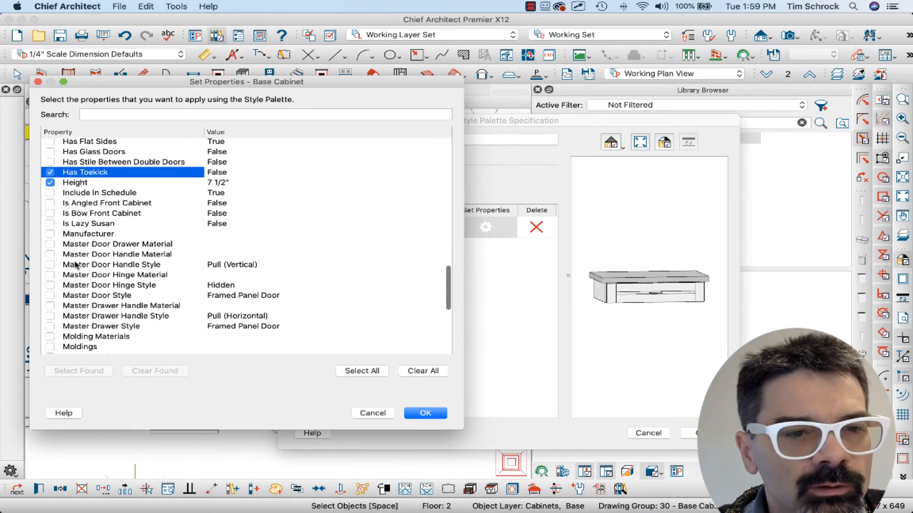
scroll(76, 264, down, 6)
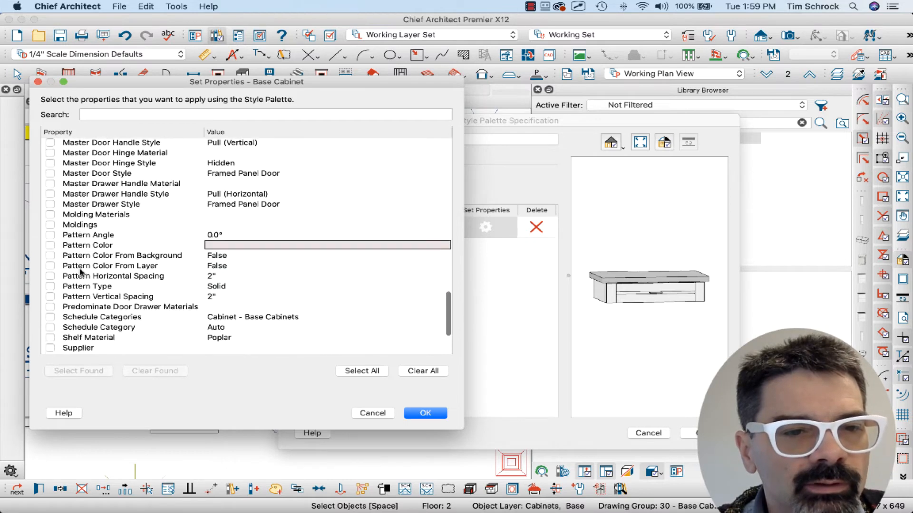
scroll(86, 273, down, 2)
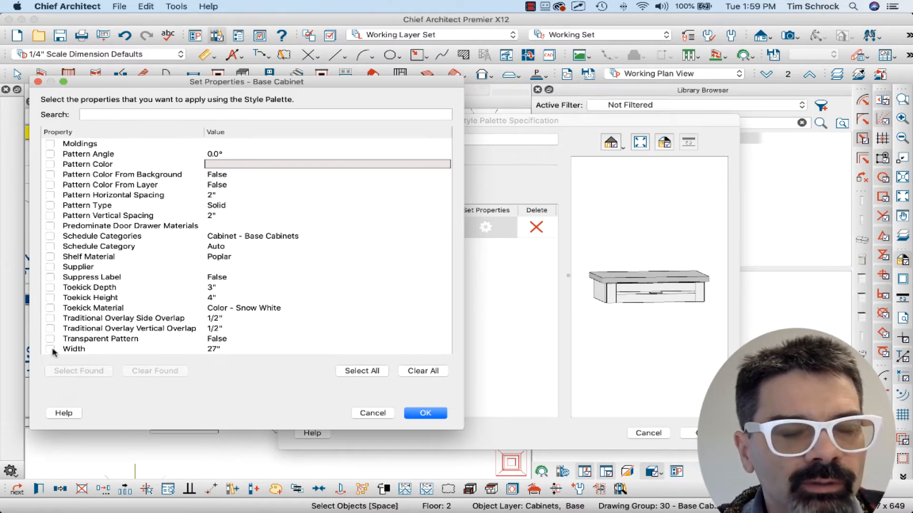
mouse_move(74, 350)
mouse_down()
mouse_move(29, 352)
mouse_move(176, 359)
mouse_move(235, 350)
mouse_move(78, 345)
mouse_up()
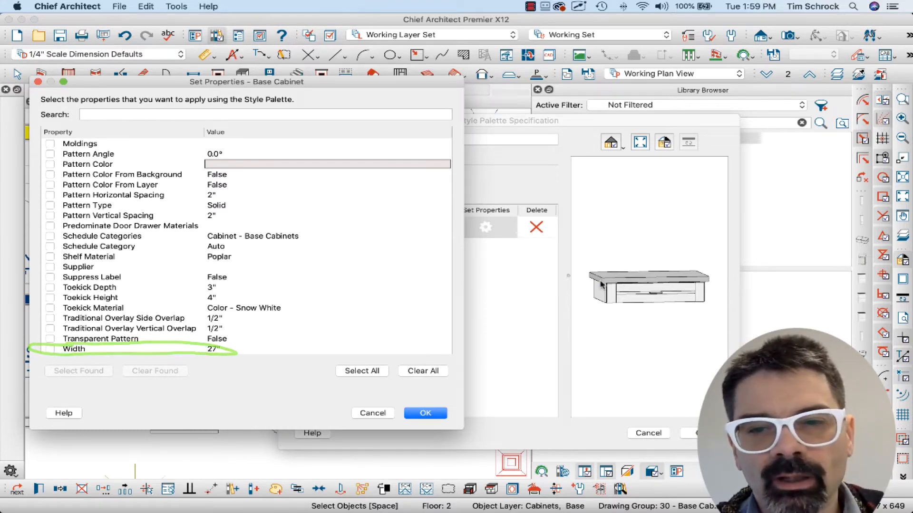
mouse_move(603, 282)
mouse_down()
mouse_move(605, 305)
mouse_move(768, 294)
mouse_move(722, 281)
mouse_up()
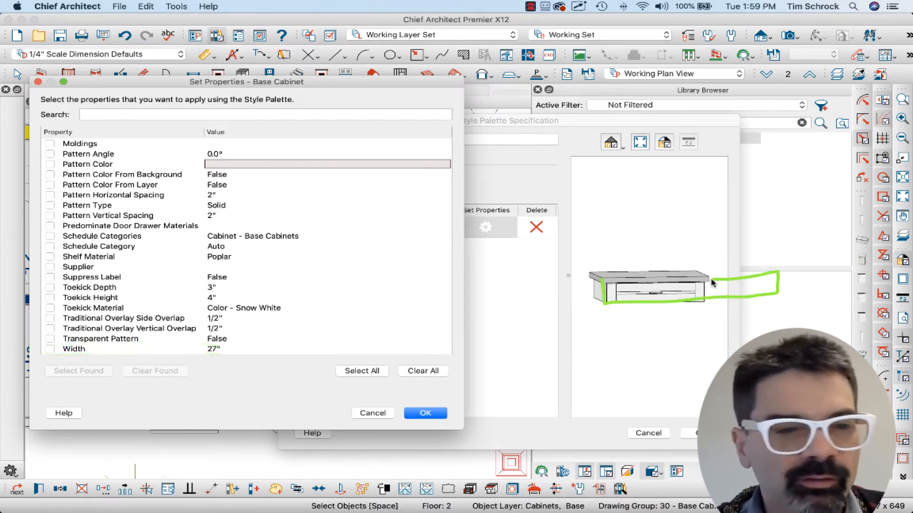
scroll(119, 347, up, 5)
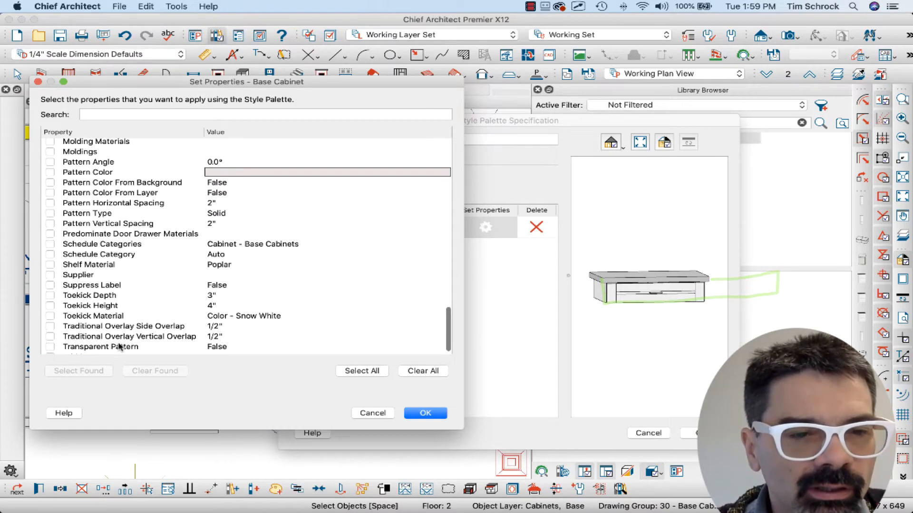
scroll(119, 347, up, 10)
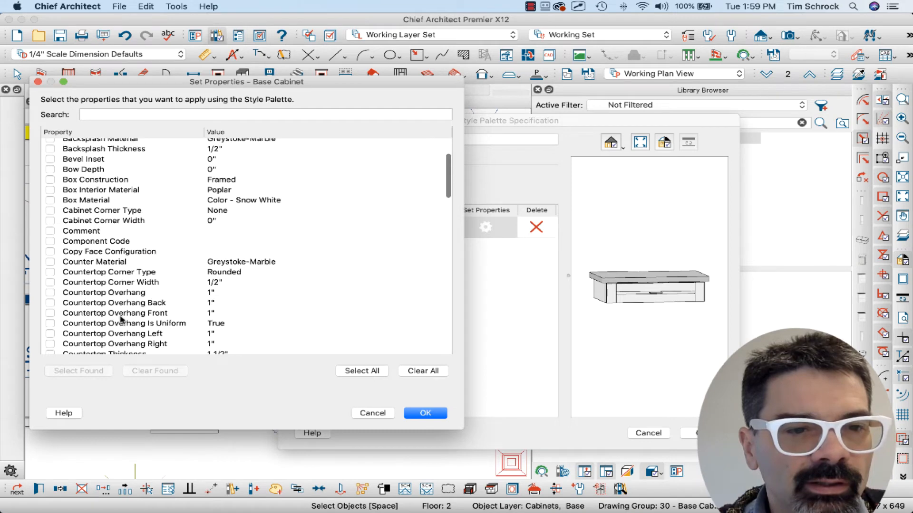
click(91, 252)
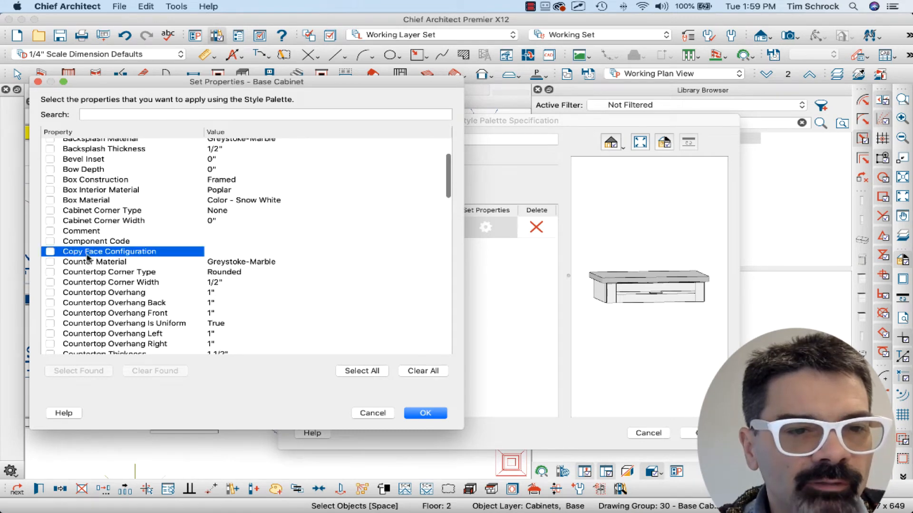
click(51, 253)
mouse_move(704, 286)
mouse_down()
mouse_move(602, 291)
mouse_move(640, 308)
mouse_move(712, 295)
mouse_move(627, 287)
mouse_move(677, 313)
mouse_move(668, 287)
mouse_move(660, 293)
mouse_up()
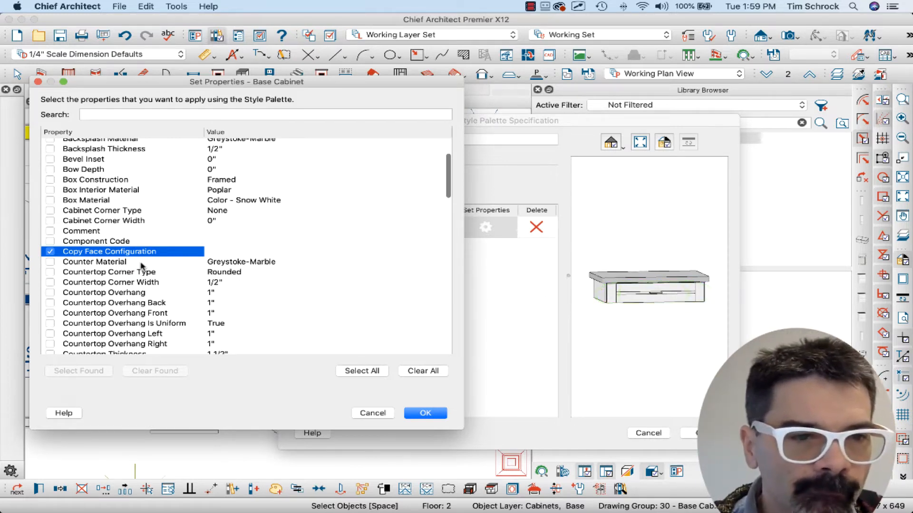
Include the Comment property and accept the base cabinet's property selection
scroll(141, 267, up, 3)
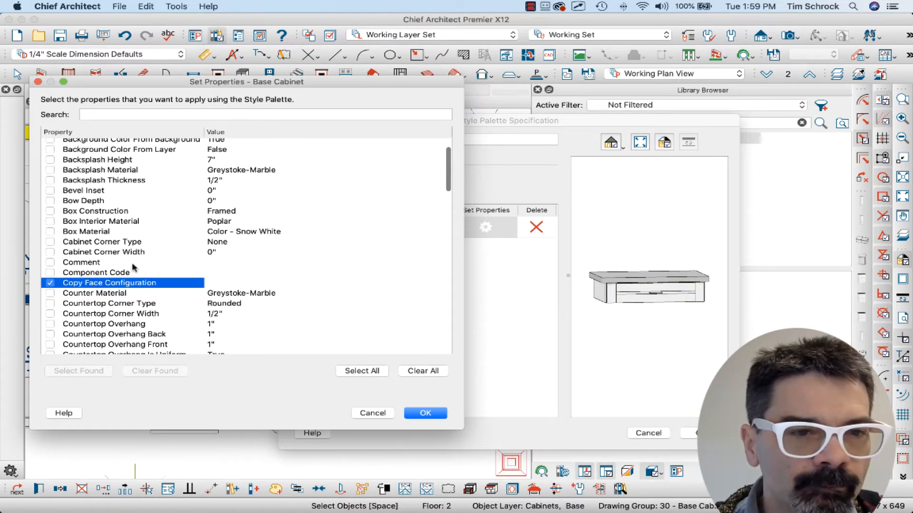
click(50, 262)
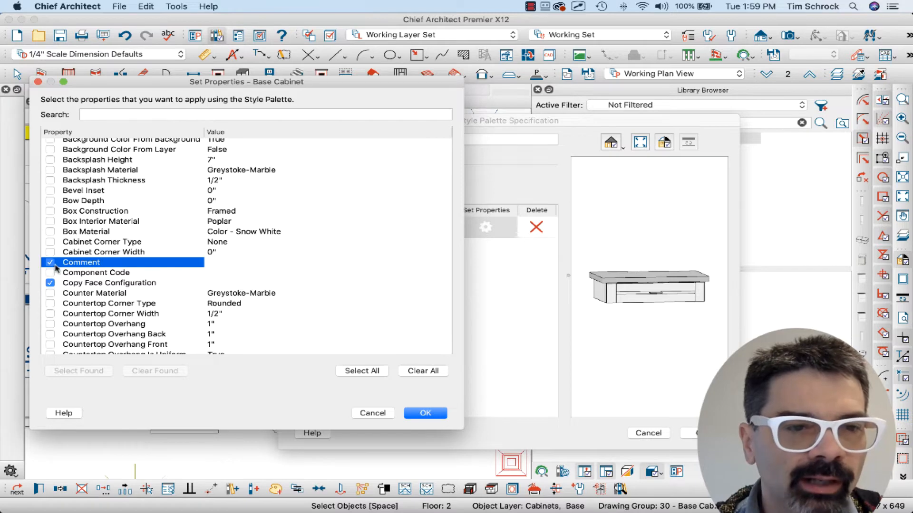
click(413, 414)
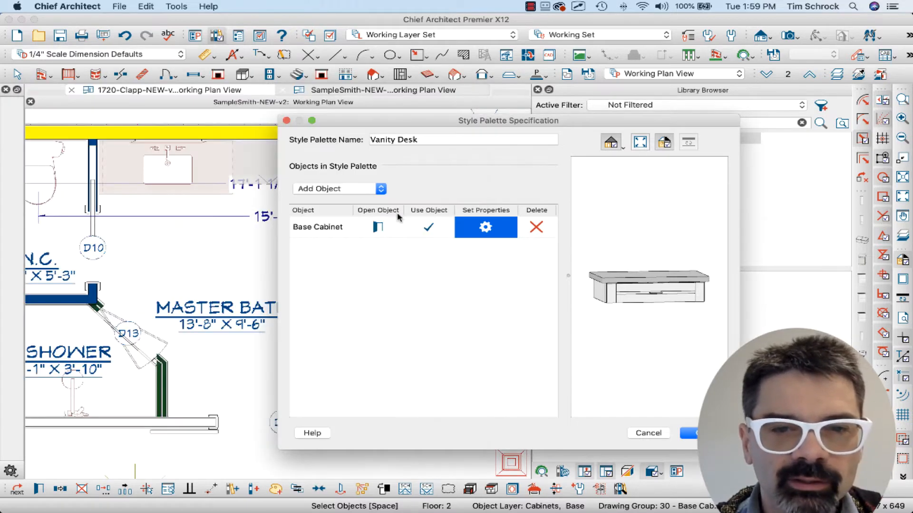
Set the Comment of the palette's base cabinet to VANITY DESK in its object information
click(377, 227)
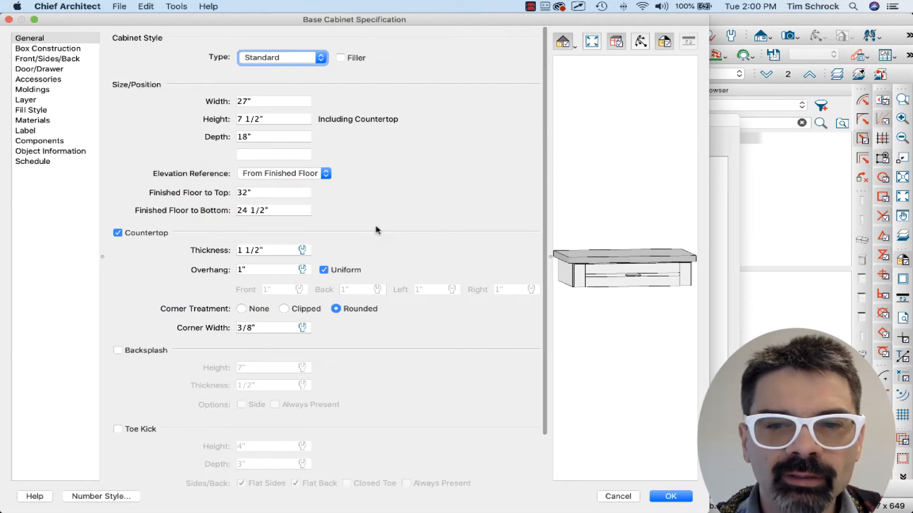
click(618, 496)
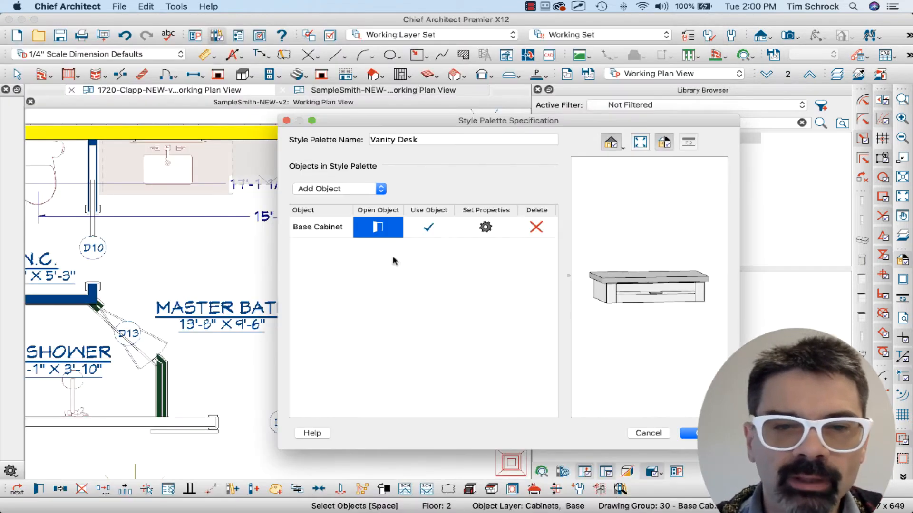
click(379, 228)
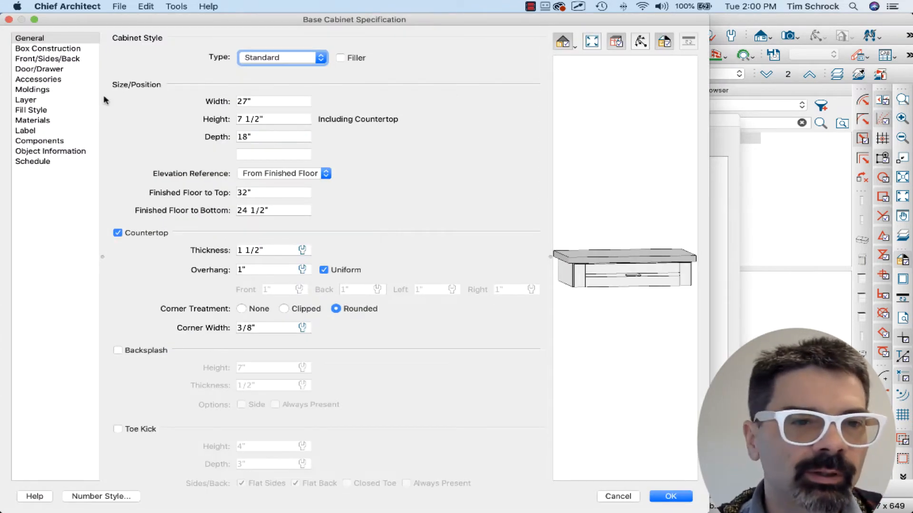
click(64, 151)
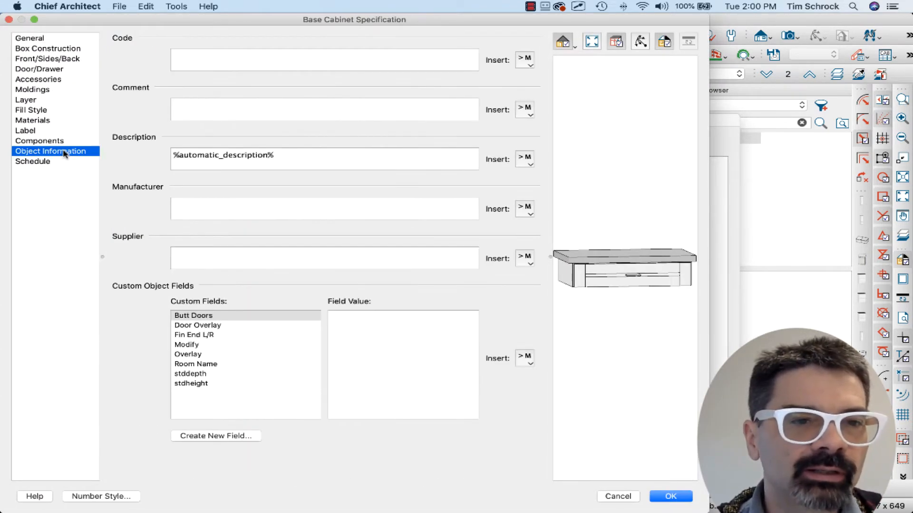
click(232, 114)
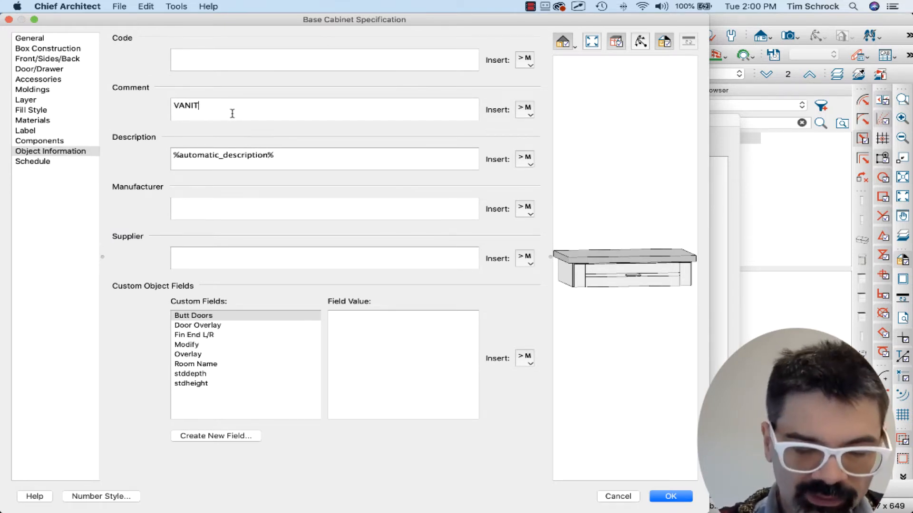
text(VANITY DESK)
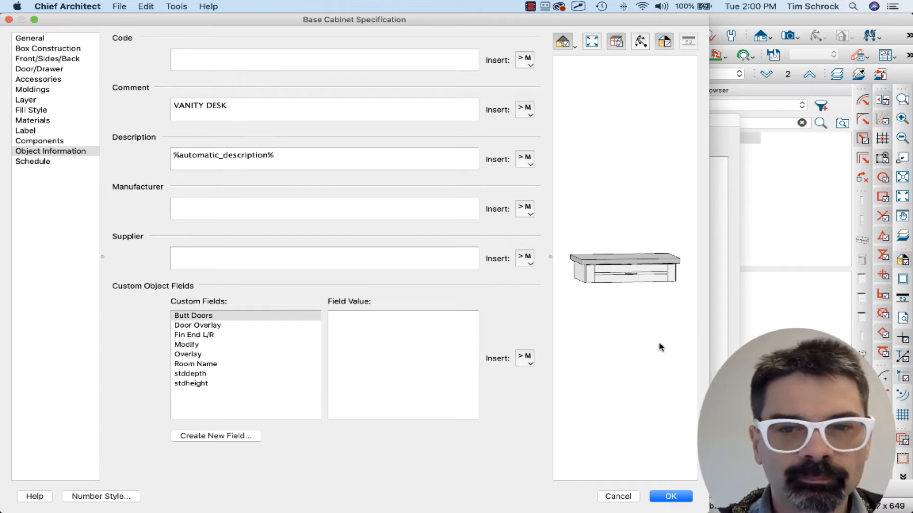
click(671, 497)
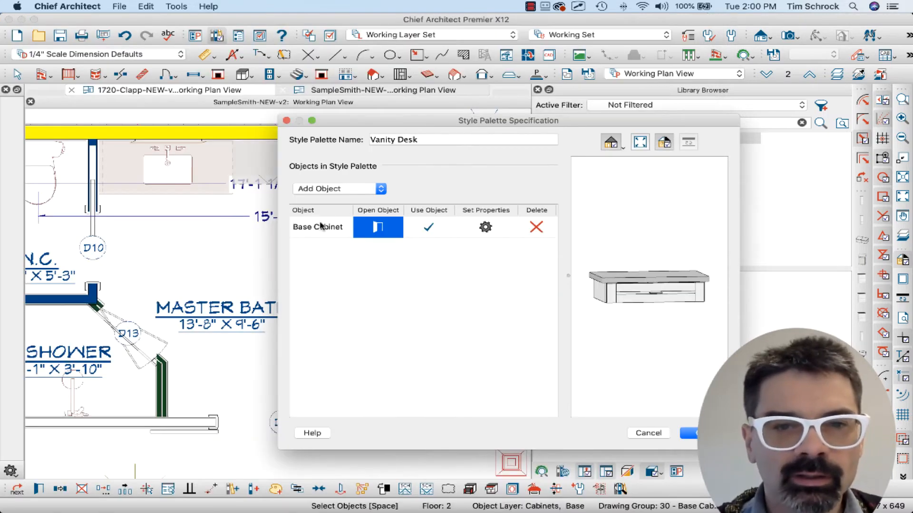
Review the base cabinet's properties to apply, from Comment and Copy Face Configuration down through Has Toekick and Height
click(486, 227)
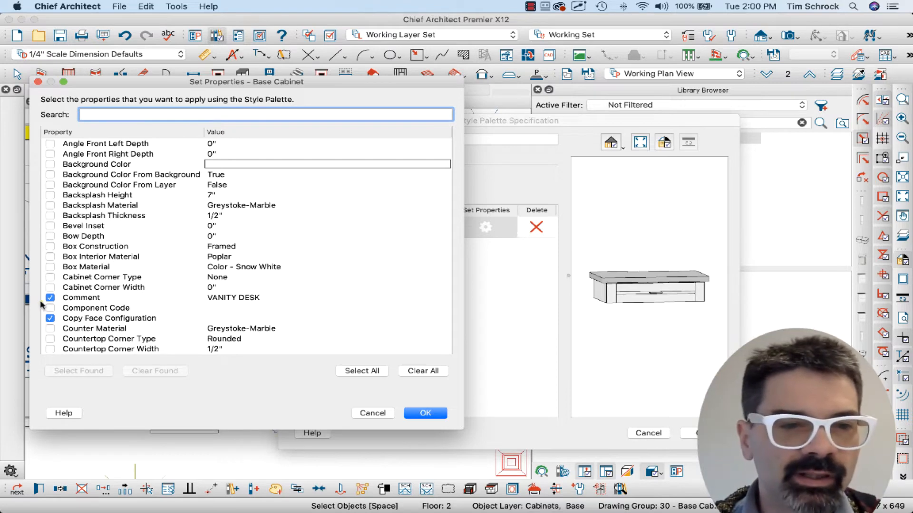
mouse_move(41, 302)
mouse_down()
mouse_move(240, 306)
mouse_move(267, 298)
mouse_move(41, 293)
mouse_up()
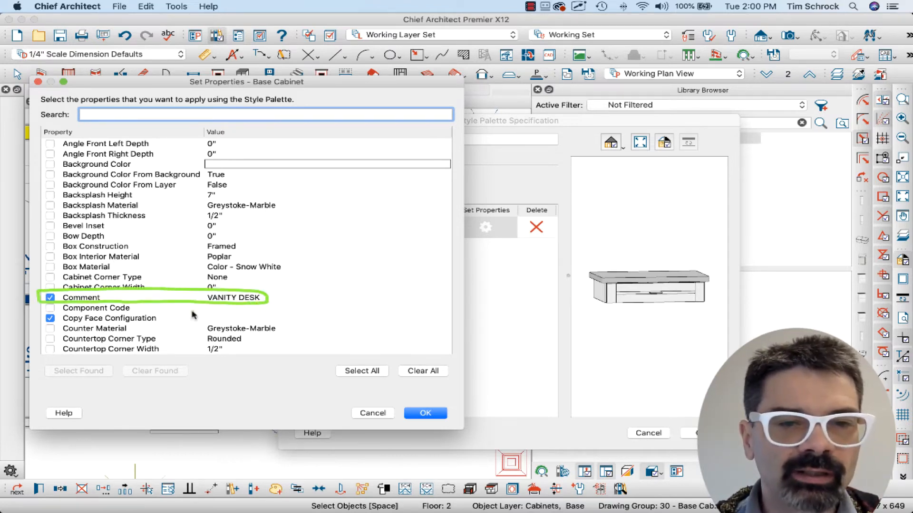
mouse_move(659, 239)
mouse_down()
mouse_move(614, 290)
mouse_move(608, 321)
mouse_up()
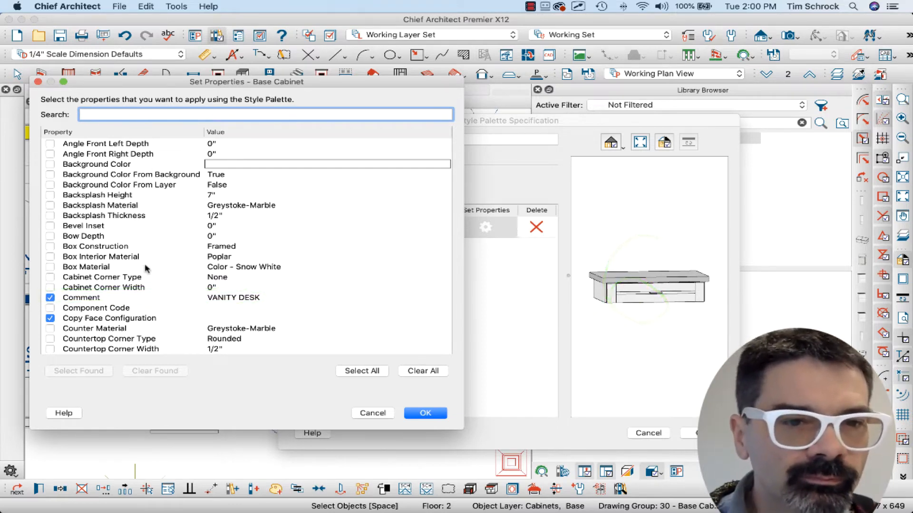
scroll(145, 269, down, 1)
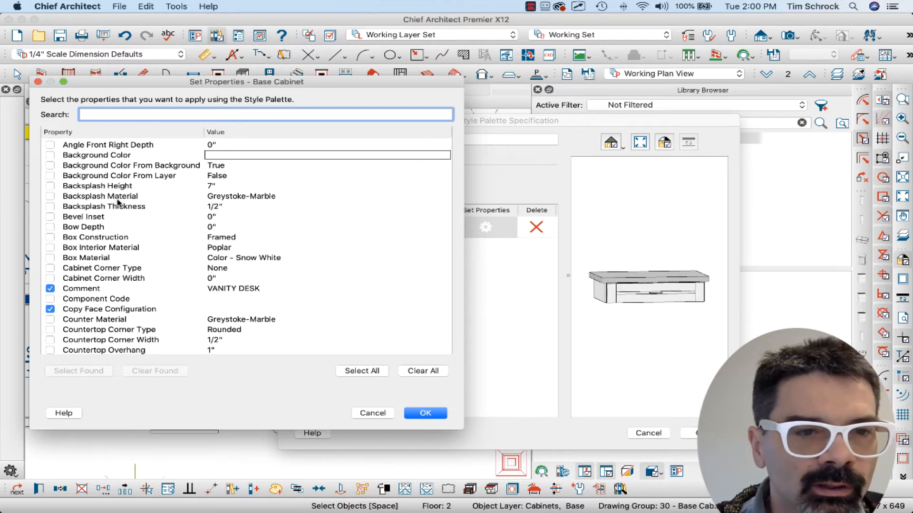
scroll(117, 226, down, 6)
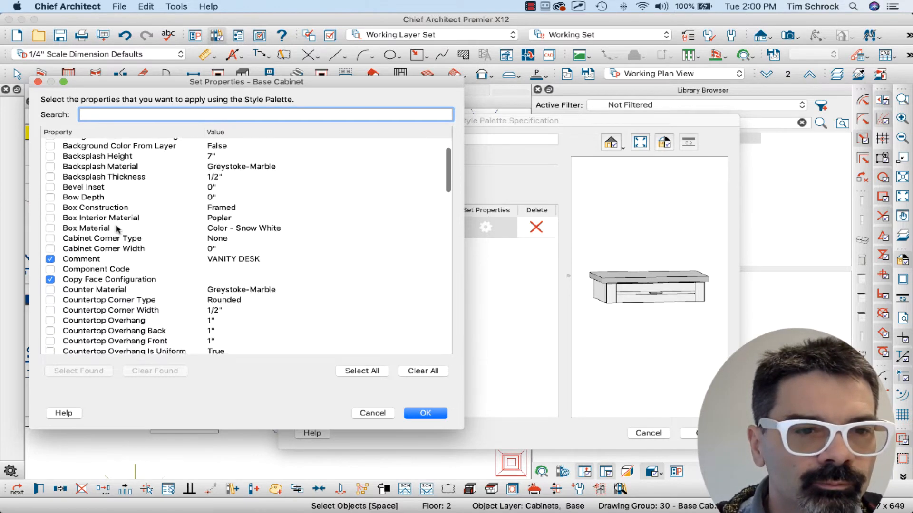
scroll(118, 229, down, 3)
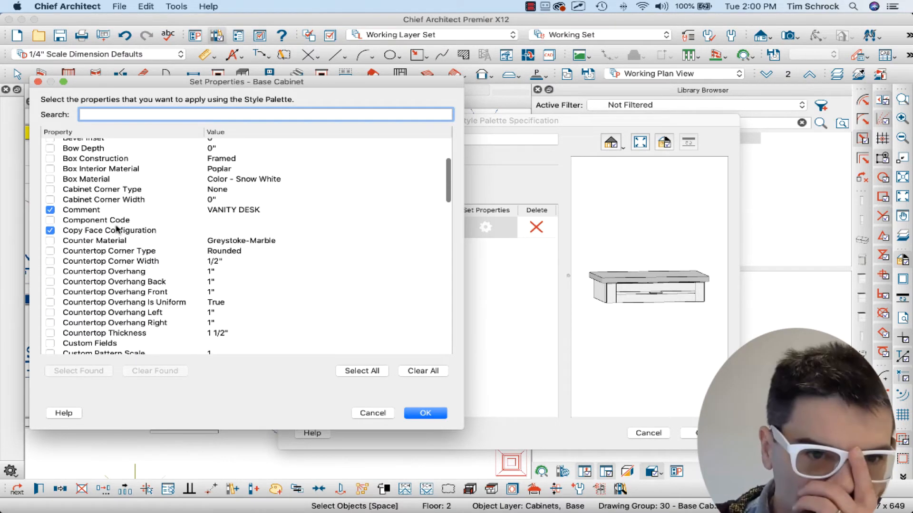
scroll(118, 229, down, 15)
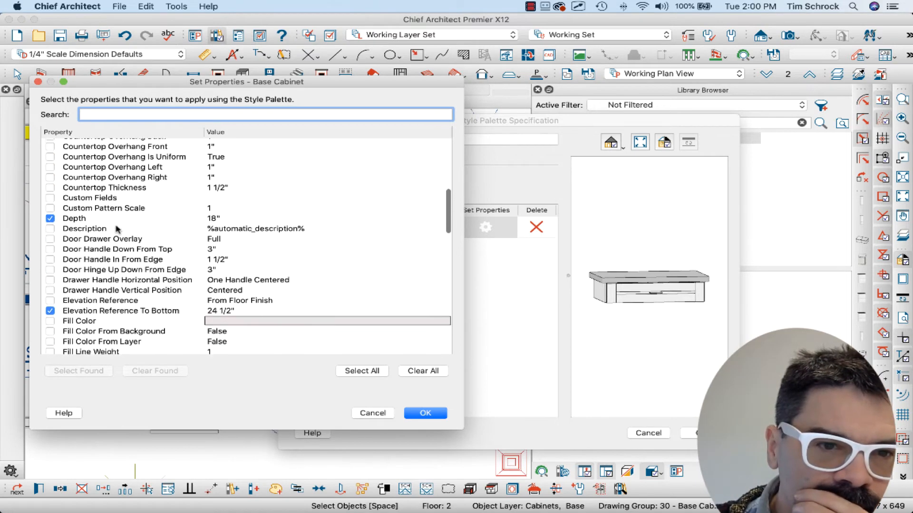
scroll(118, 229, down, 6)
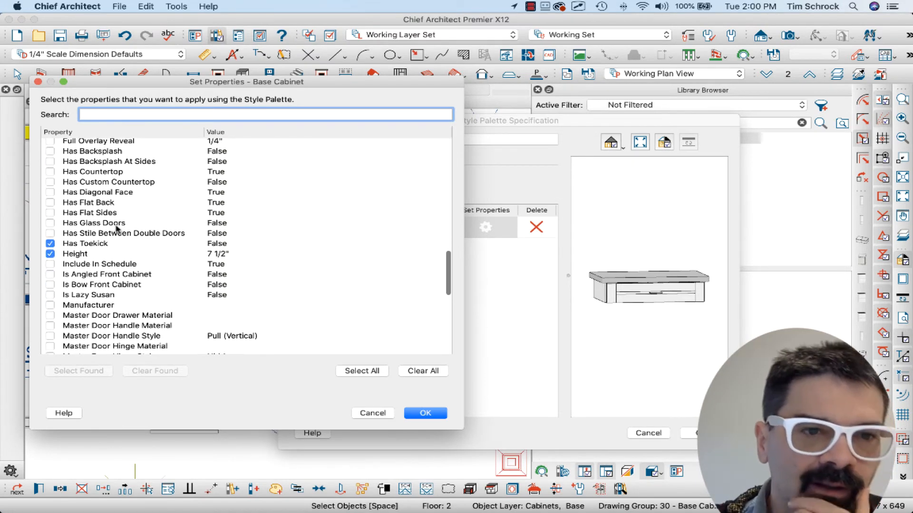
scroll(118, 230, down, 1)
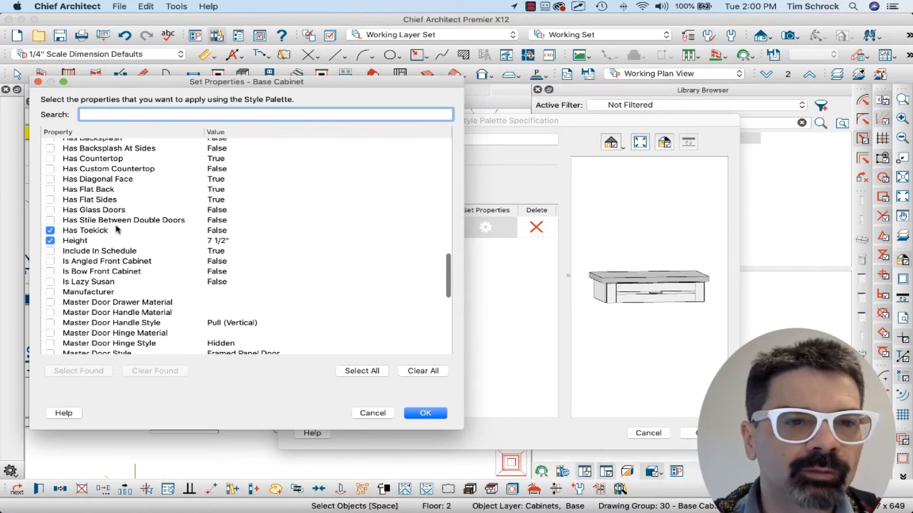
scroll(117, 229, down, 1)
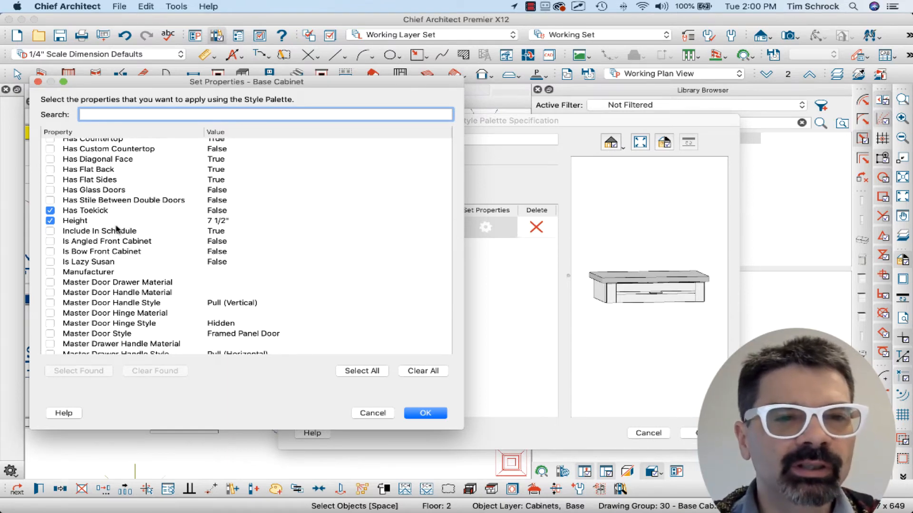
Compare the selected Depth and Elevation Reference To Bottom properties with the unselected door, drawer and countertop properties around them
scroll(117, 229, up, 1)
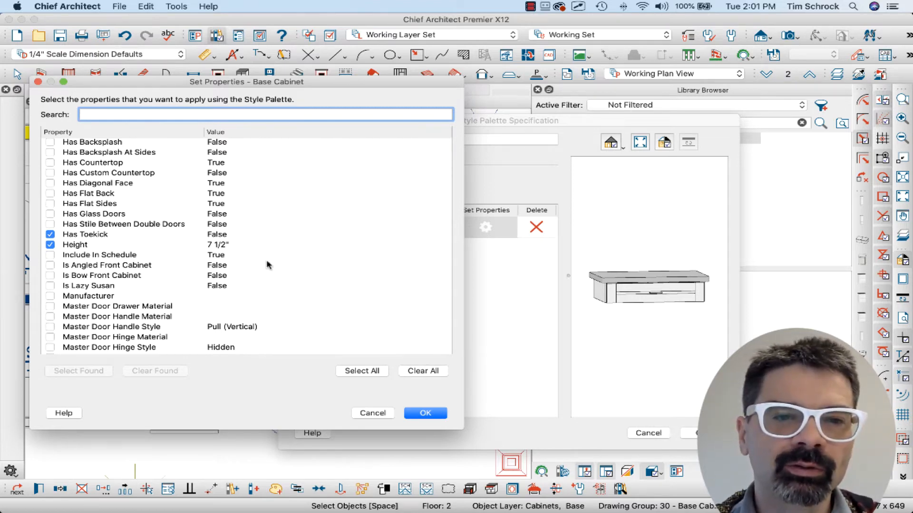
scroll(260, 265, up, 6)
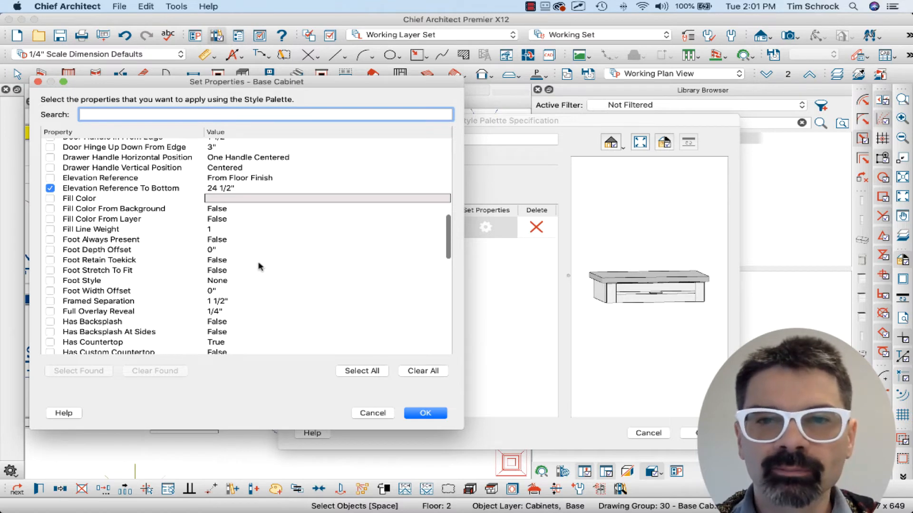
scroll(260, 267, up, 3)
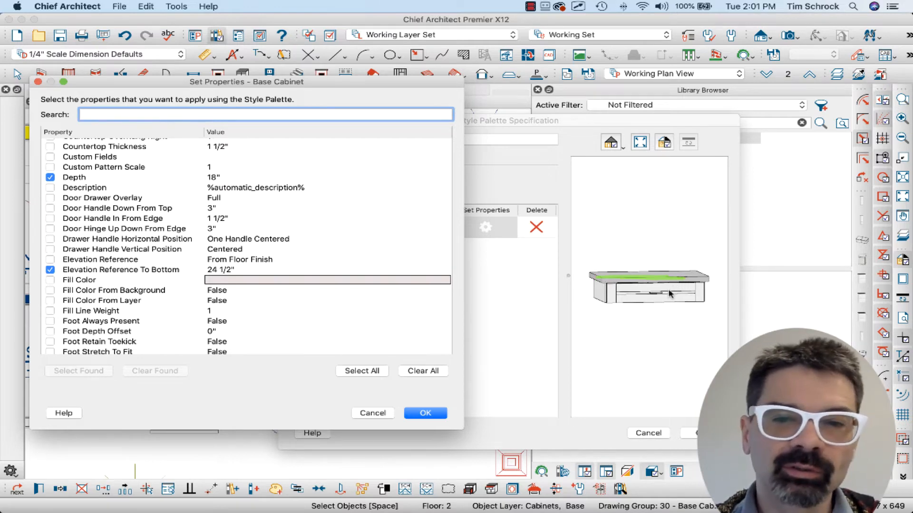
mouse_move(669, 290)
mouse_down()
mouse_move(615, 289)
mouse_move(688, 299)
mouse_move(654, 291)
mouse_up()
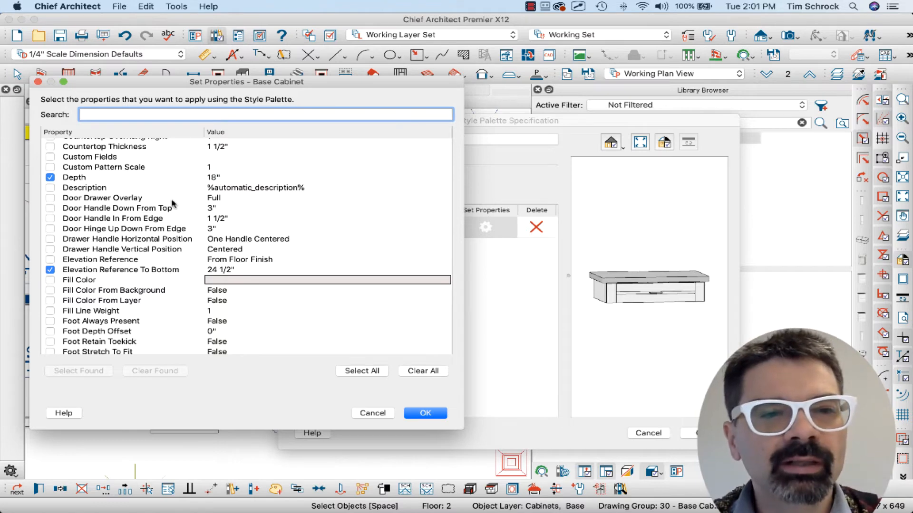
drag(179, 187, 179, 244)
drag(594, 277, 673, 277)
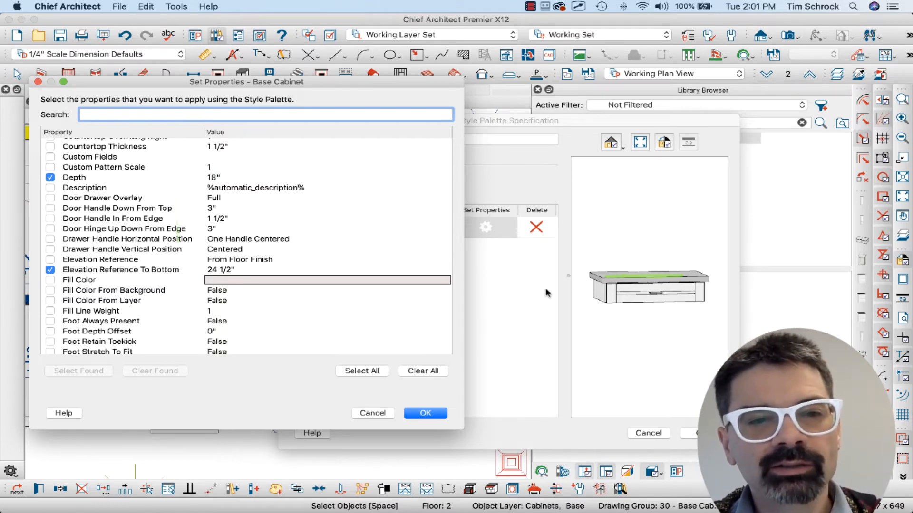
drag(42, 181, 98, 181)
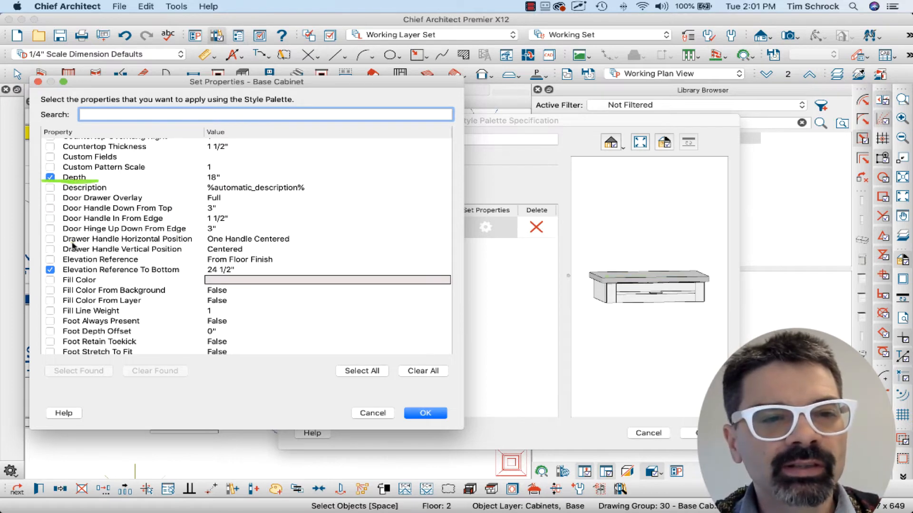
drag(62, 264, 43, 275)
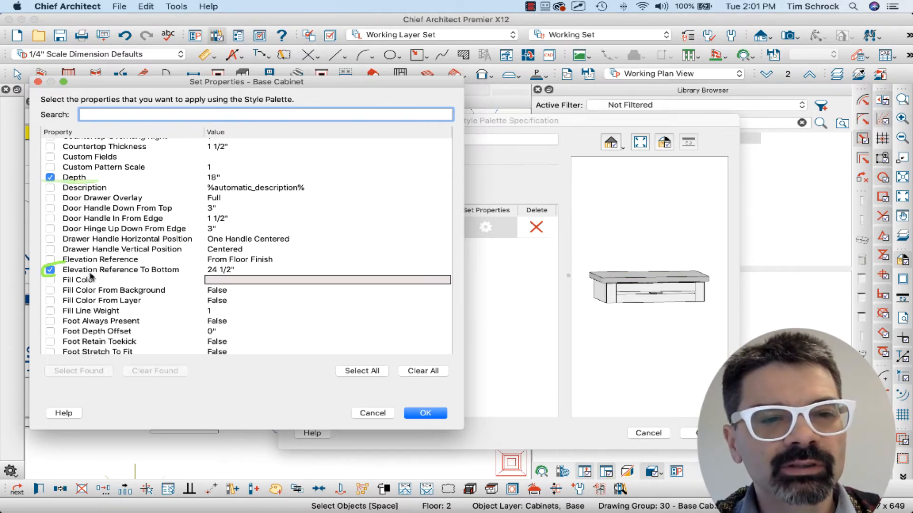
Recheck Comment, Copy Face Configuration, Has Toekick and Height, and examine the remaining properties down to Width
scroll(91, 278, up, 8)
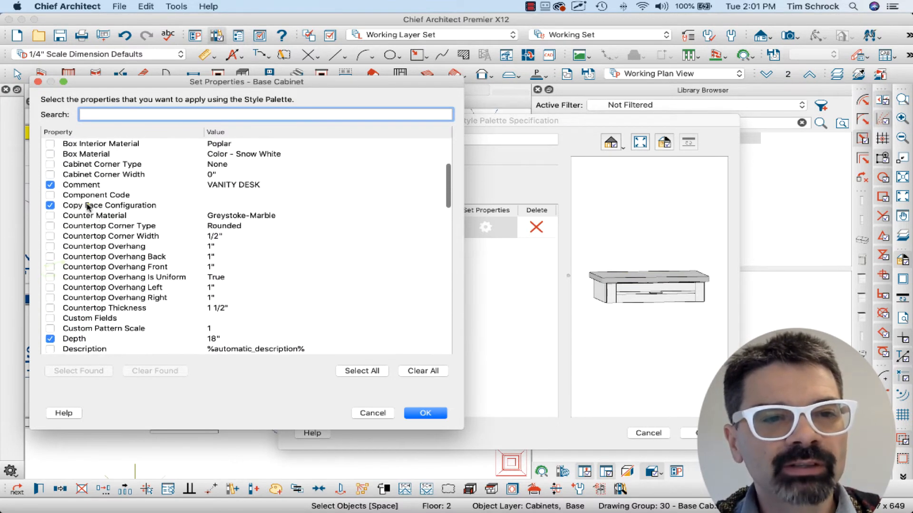
drag(62, 203, 60, 215)
drag(75, 179, 55, 186)
scroll(101, 240, down, 20)
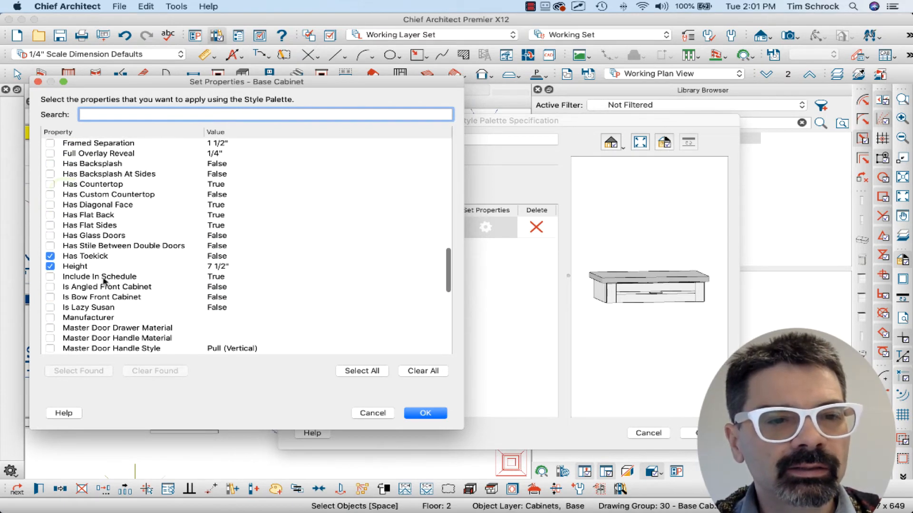
mouse_move(98, 253)
mouse_down()
mouse_move(58, 253)
mouse_move(88, 270)
mouse_up()
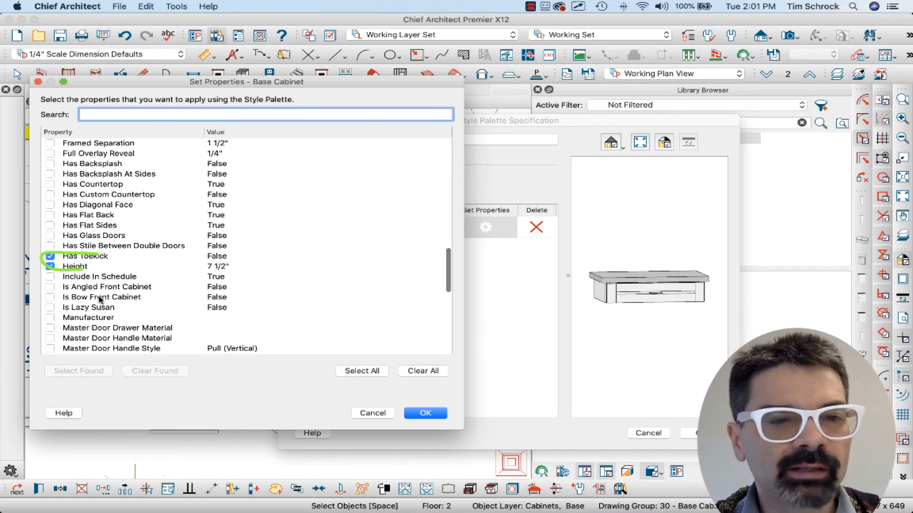
scroll(99, 299, down, 7)
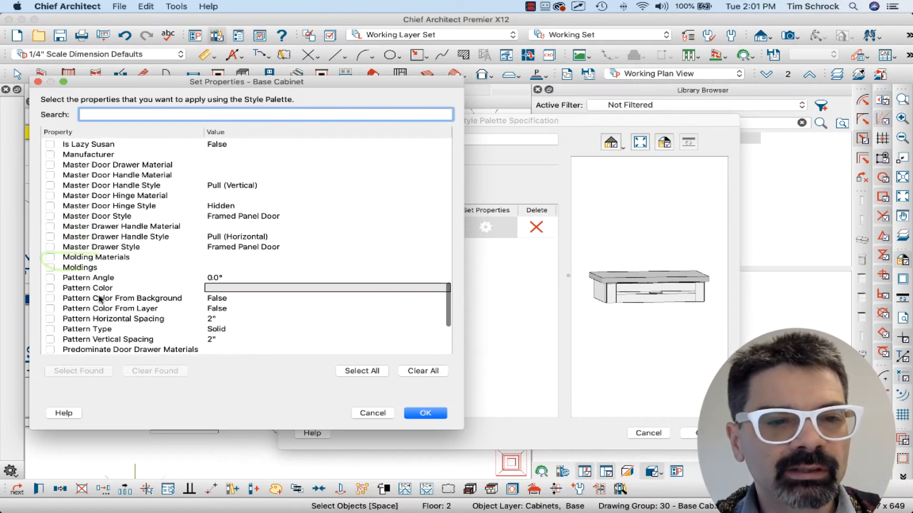
scroll(100, 298, down, 5)
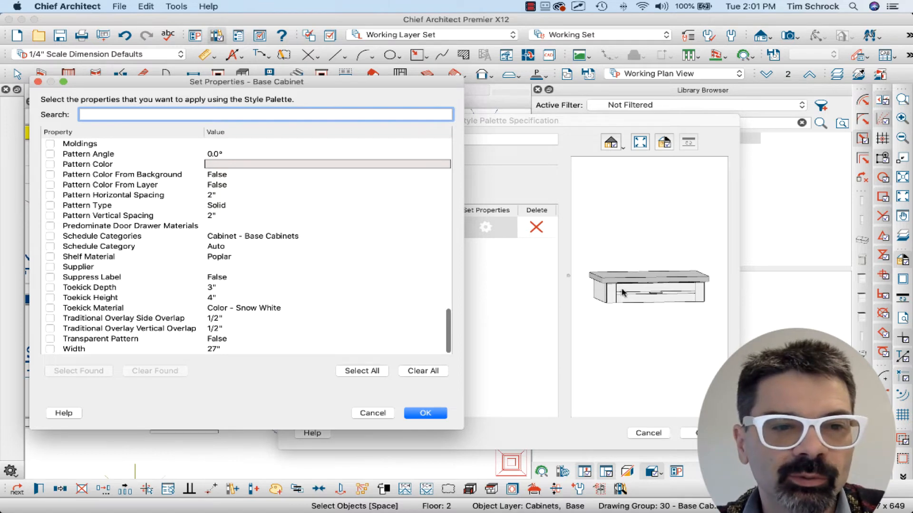
mouse_move(663, 280)
mouse_down()
mouse_move(611, 288)
mouse_move(684, 307)
mouse_move(662, 282)
mouse_up()
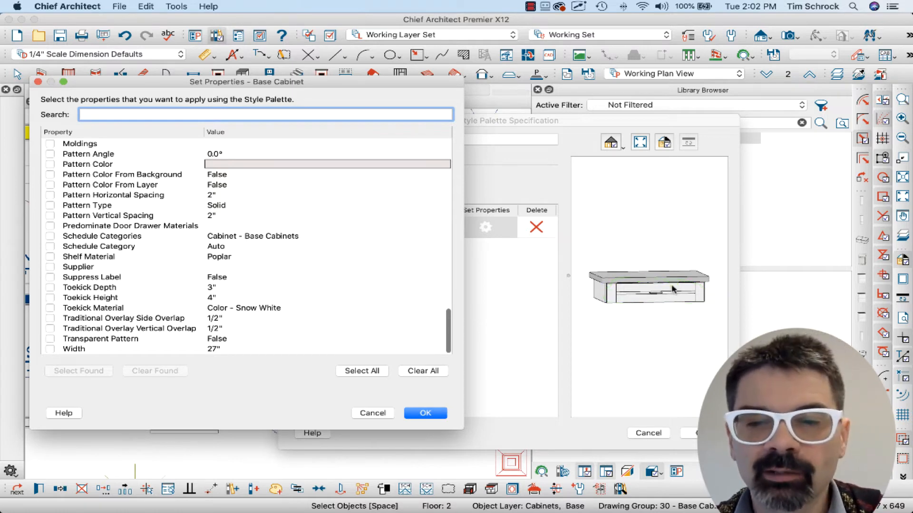
mouse_move(614, 285)
mouse_down()
mouse_move(632, 313)
mouse_move(639, 277)
mouse_up()
Accept the base cabinet's property selection and save the Vanity Desk style palette to the library
scroll(170, 282, up, 10)
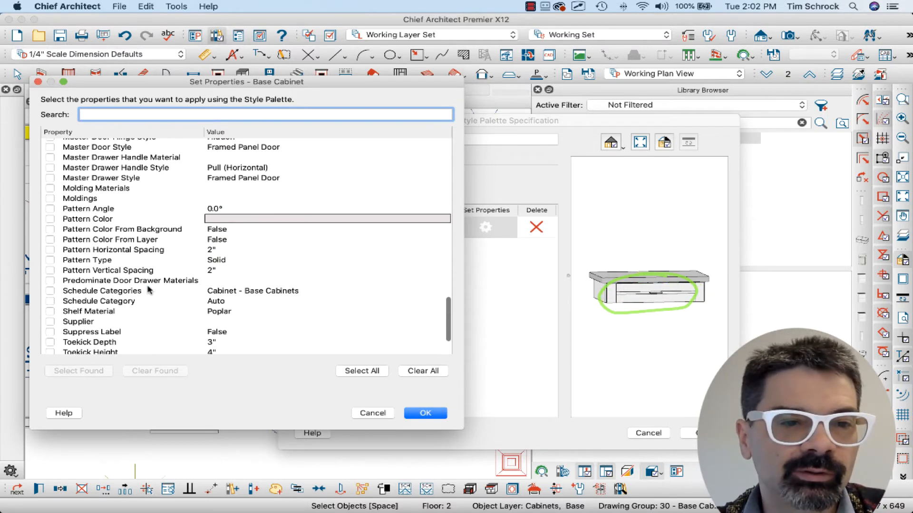
scroll(149, 290, up, 3)
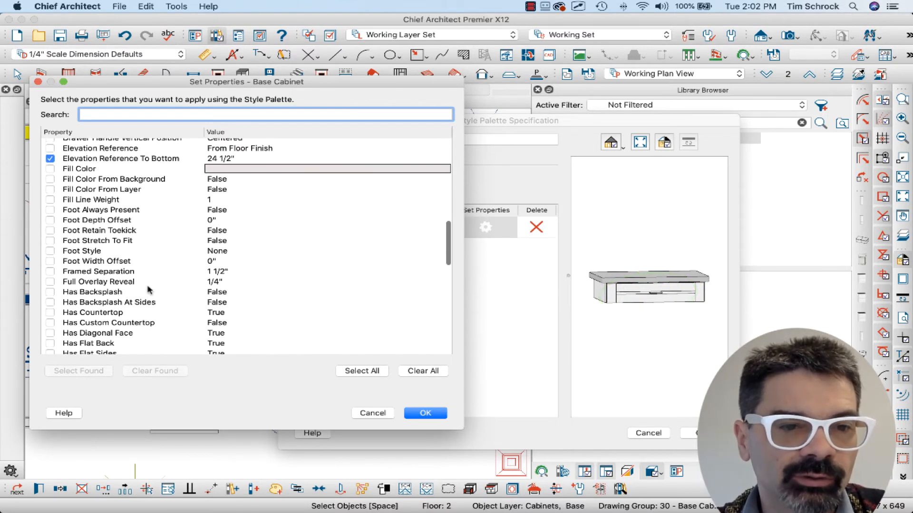
scroll(149, 289, up, 5)
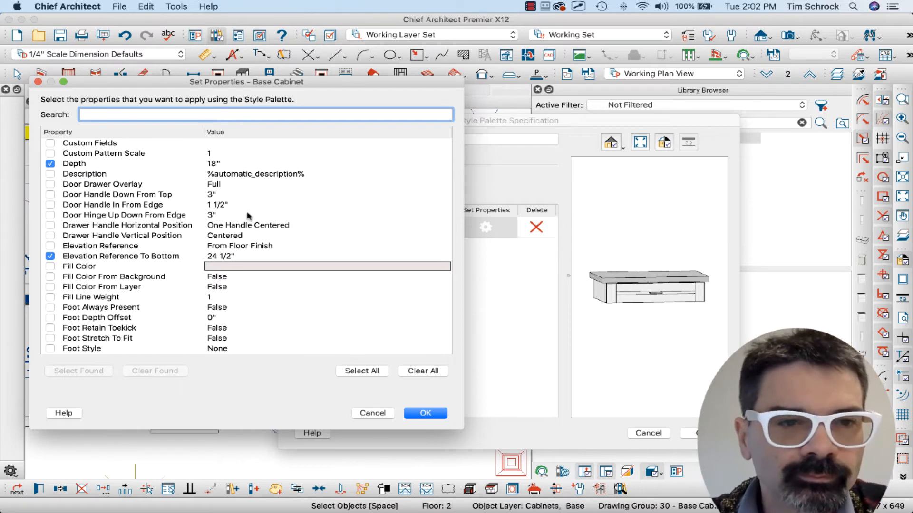
click(425, 413)
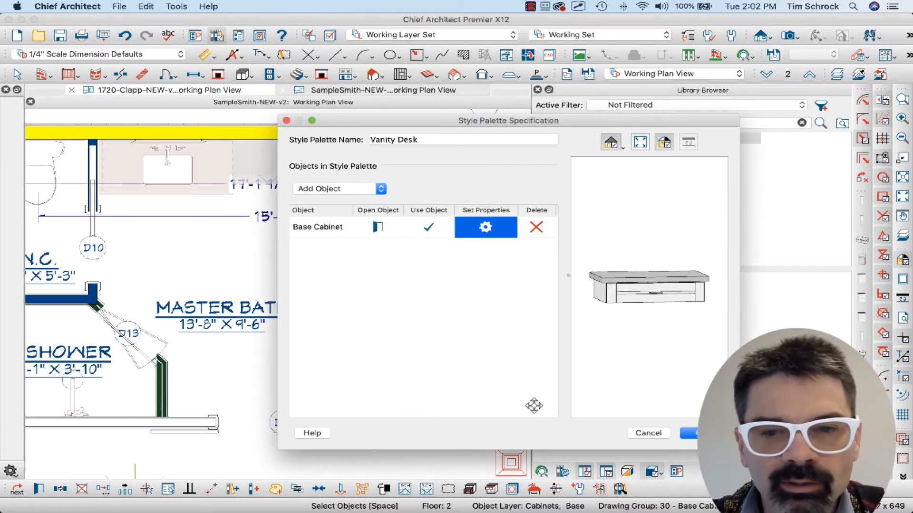
click(692, 433)
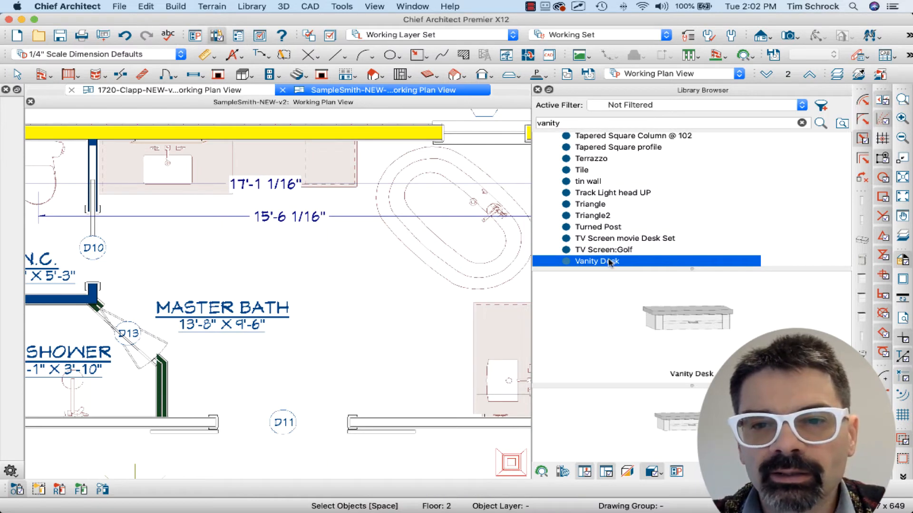
Switch to the other plan and cycle the Vanity Desk palette through room, floor and entire-plan modes back to single-object mode
mouse_move(563, 253)
mouse_down()
mouse_move(723, 274)
mouse_move(576, 252)
mouse_up()
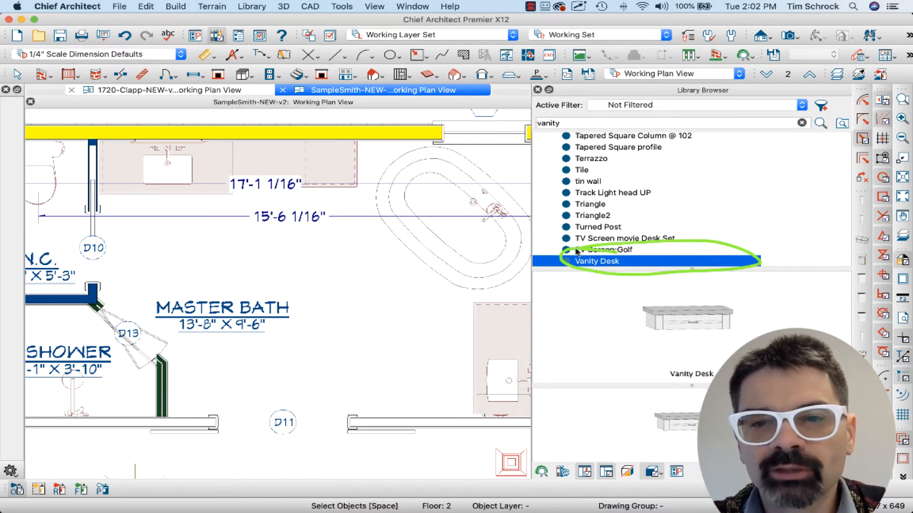
click(192, 93)
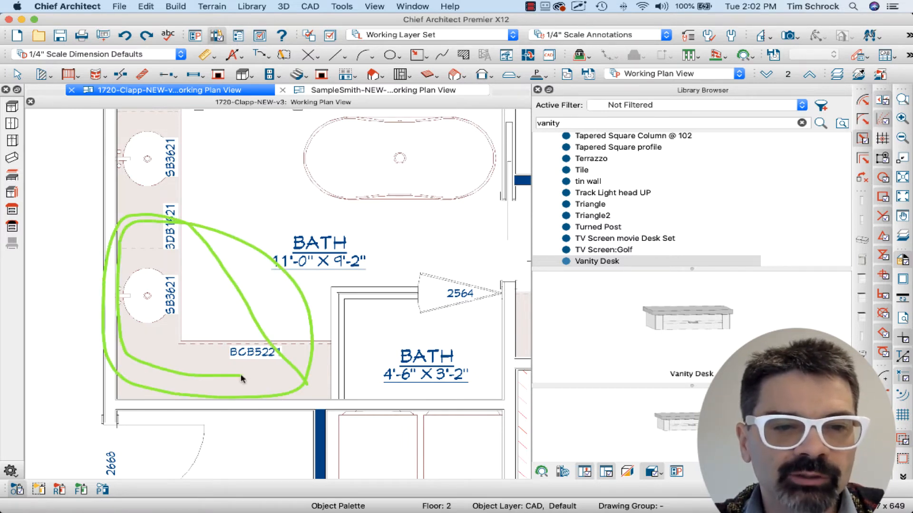
click(59, 489)
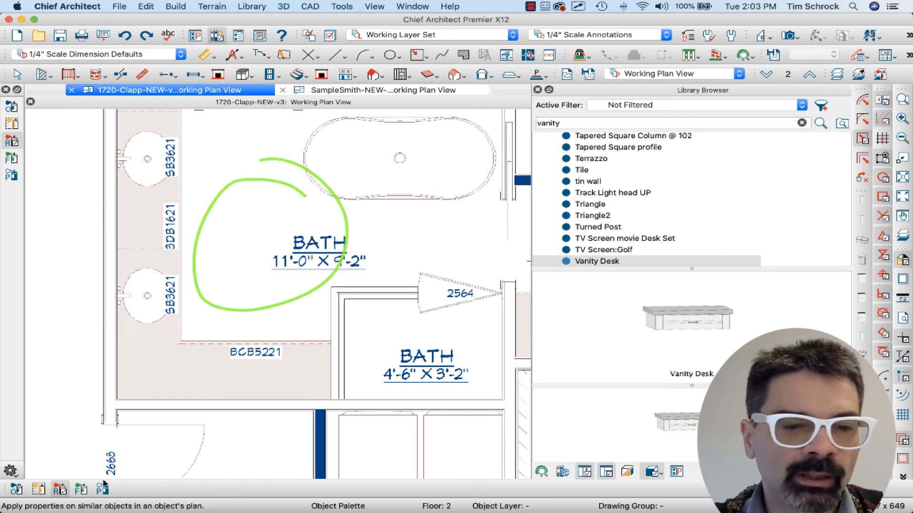
click(81, 489)
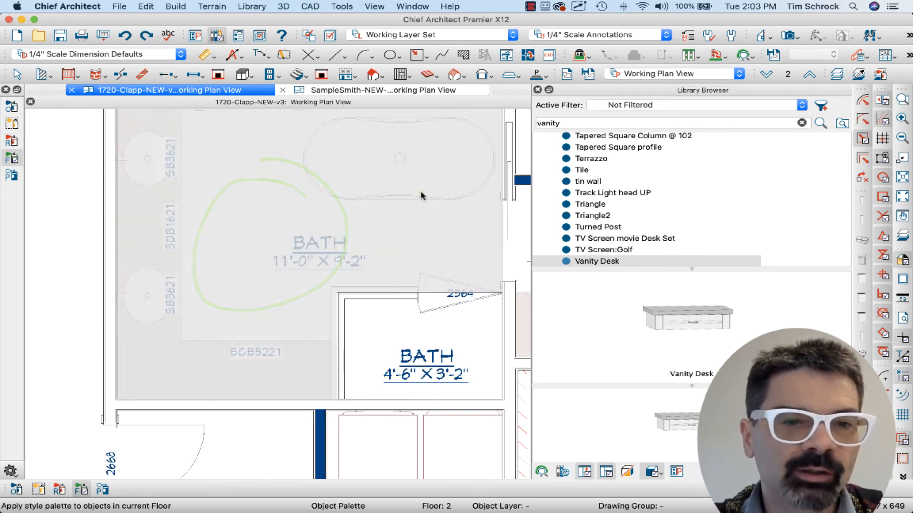
click(101, 489)
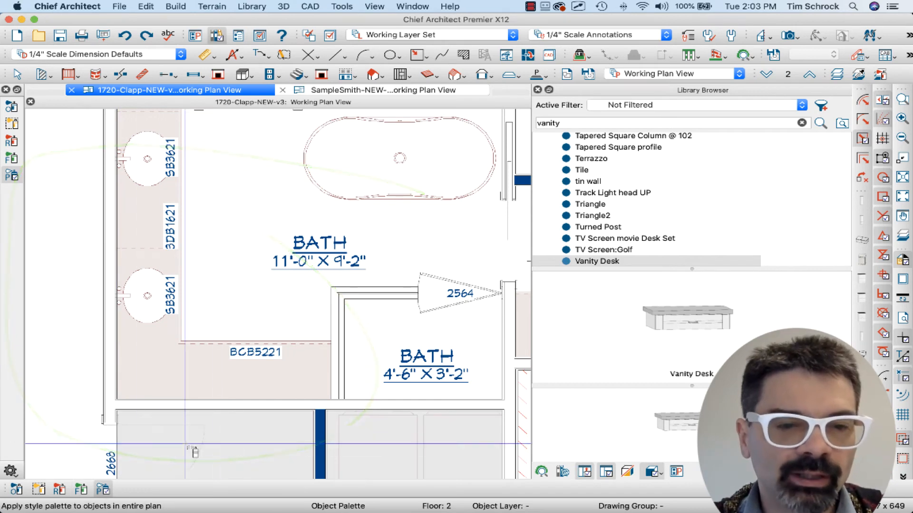
click(16, 490)
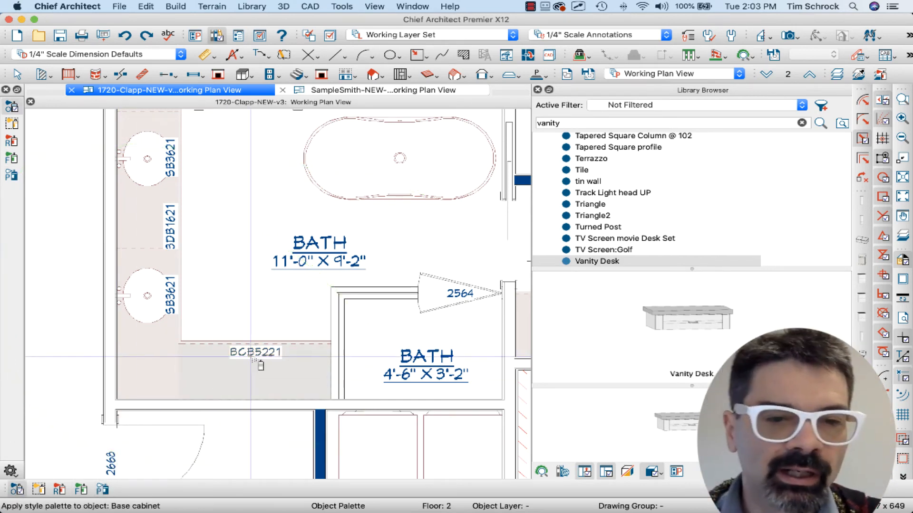
Create a full camera view towards the bath's corner cabinets and apply the Vanity Desk palette to the base cabinet by the half wall
click(785, 36)
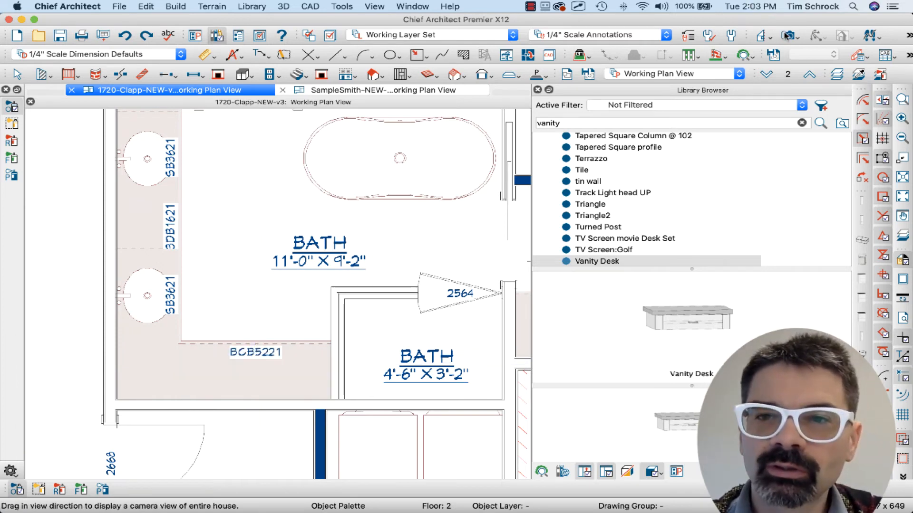
drag(309, 154, 274, 253)
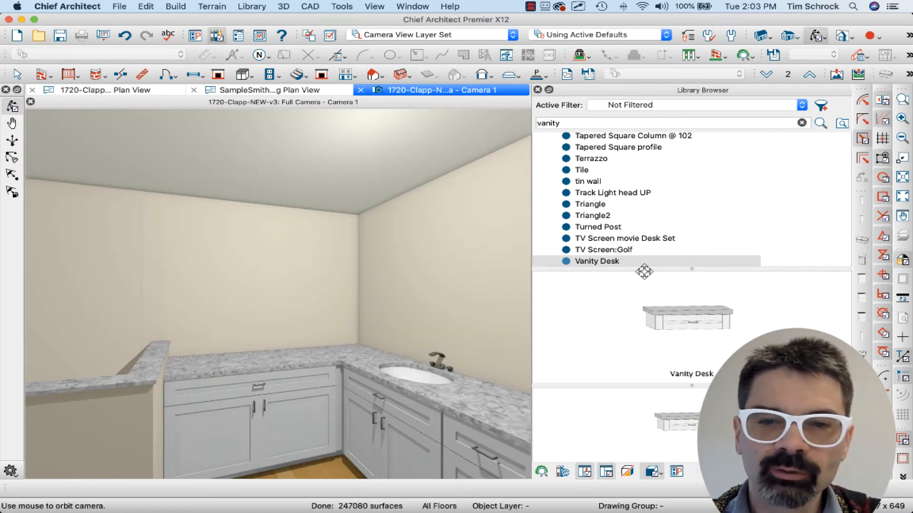
click(606, 261)
click(279, 415)
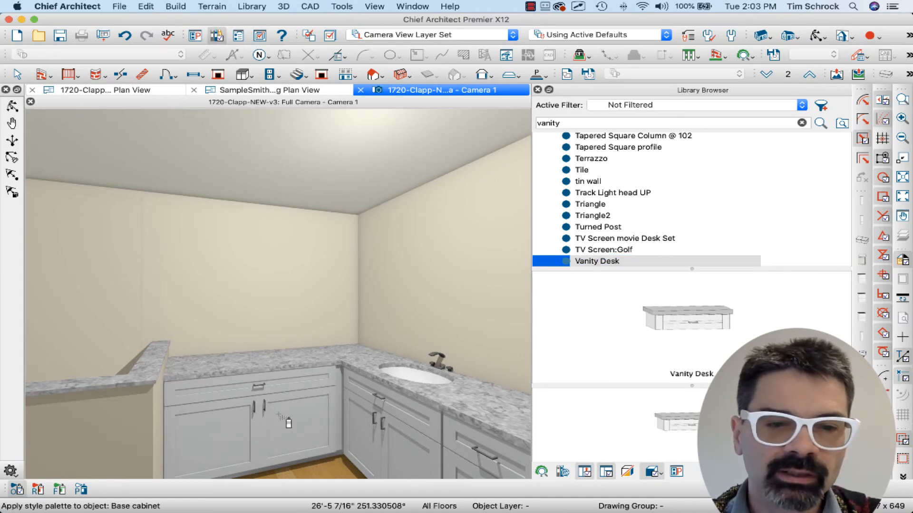
click(279, 414)
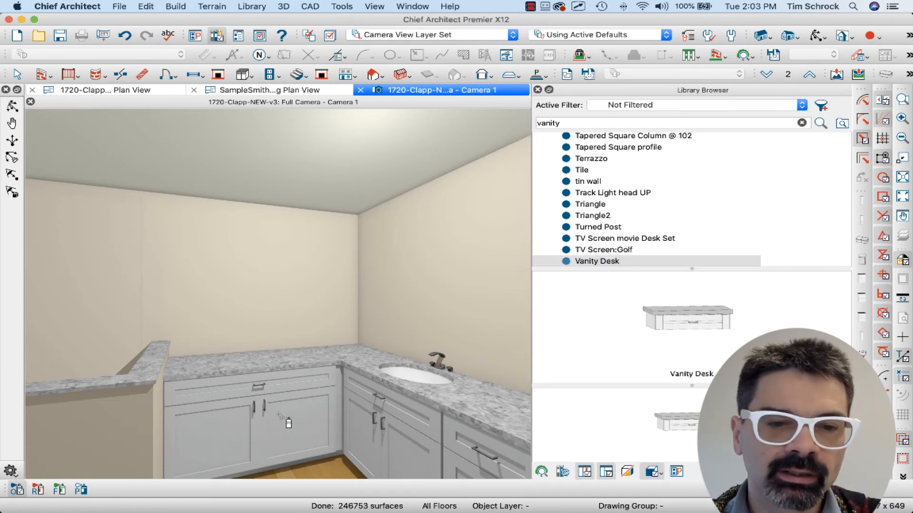
key(space)
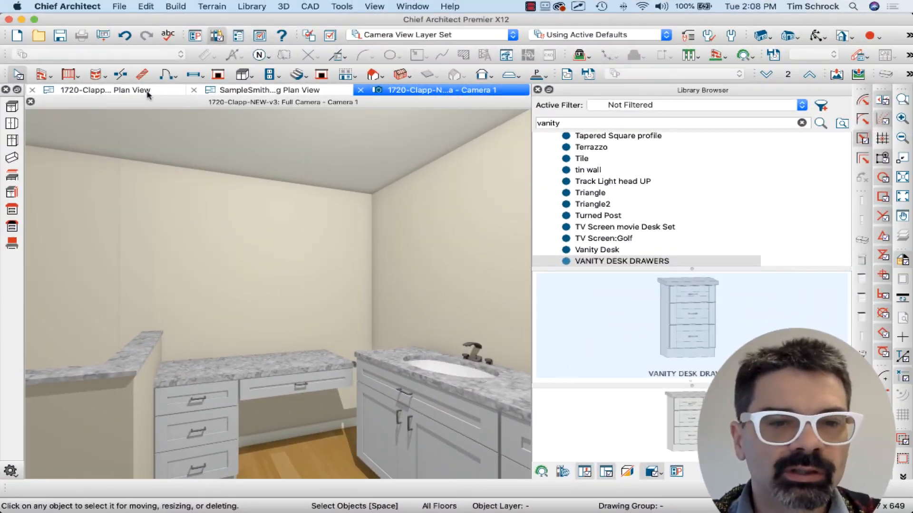
Place a custom countertop over the one-drawer desk cabinet in the plan view and extend its open end to the bath's side wall
click(143, 90)
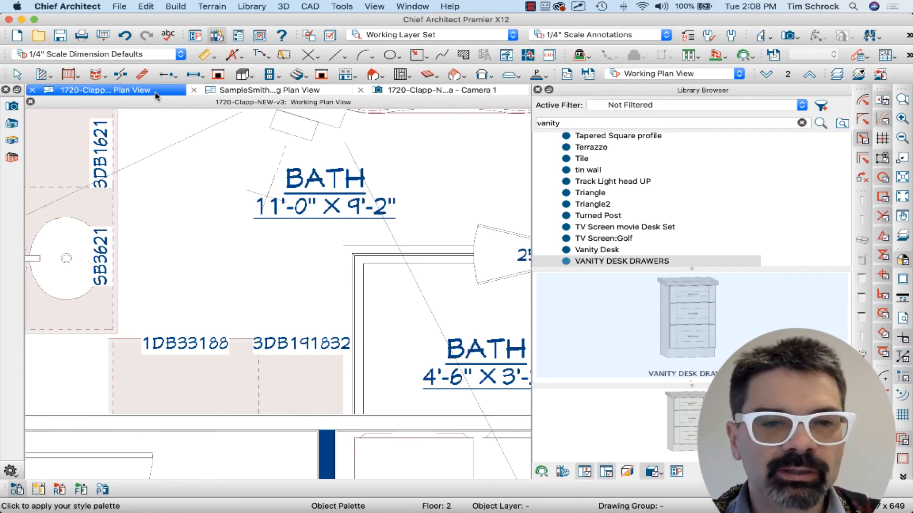
scroll(360, 329, down, 5)
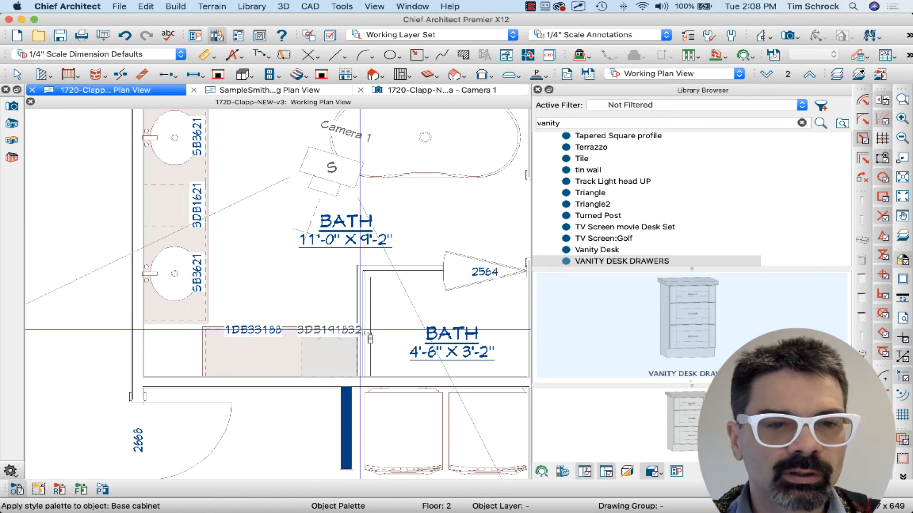
scroll(267, 338, up, 2)
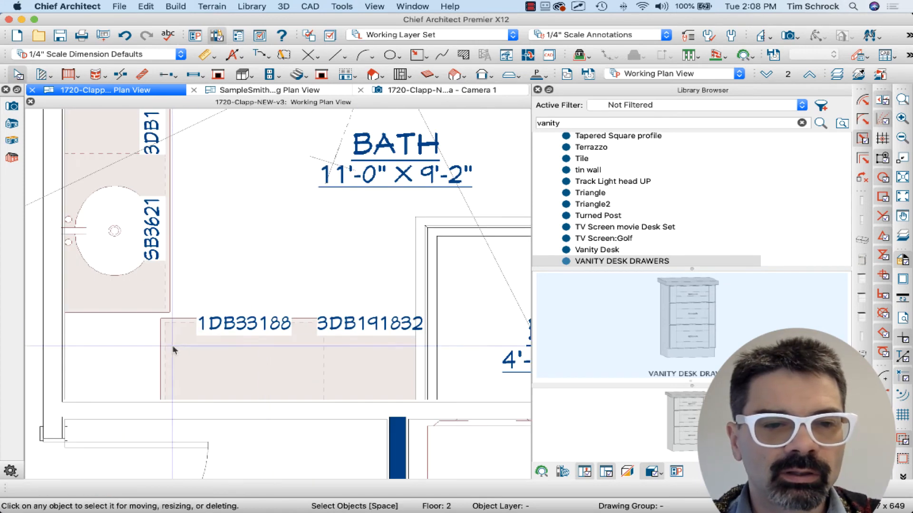
click(251, 72)
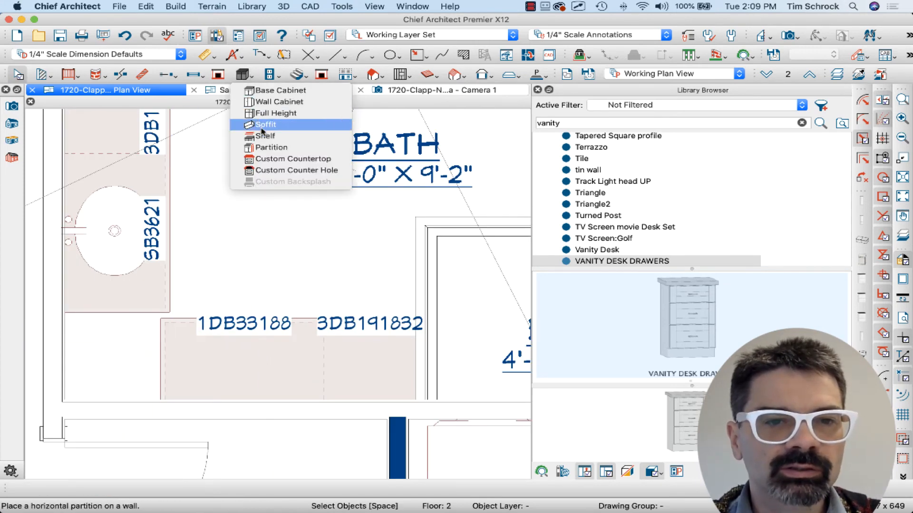
click(276, 151)
drag(324, 392, 162, 325)
click(164, 335)
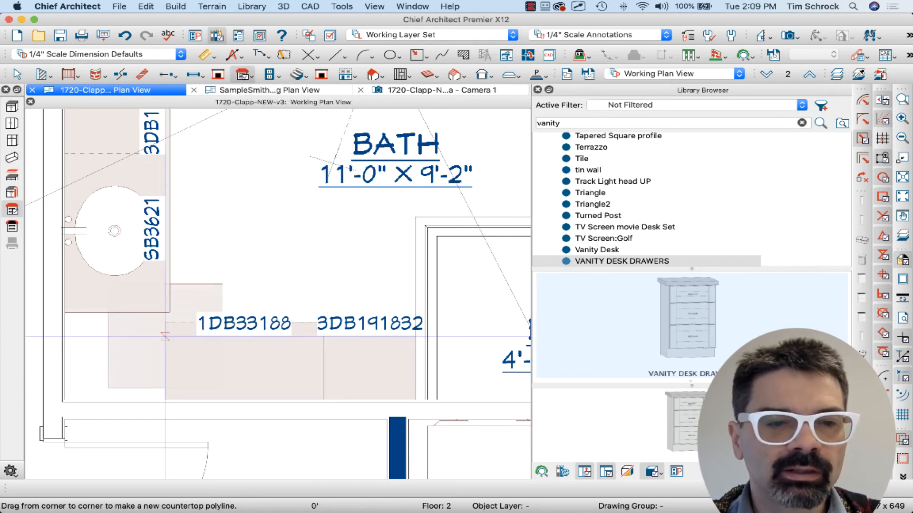
key(Delete)
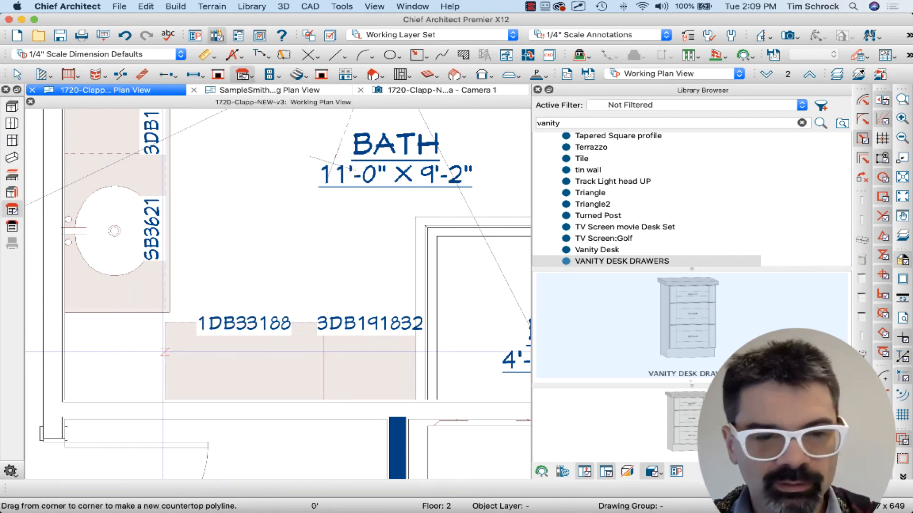
click(165, 349)
drag(165, 349, 64, 348)
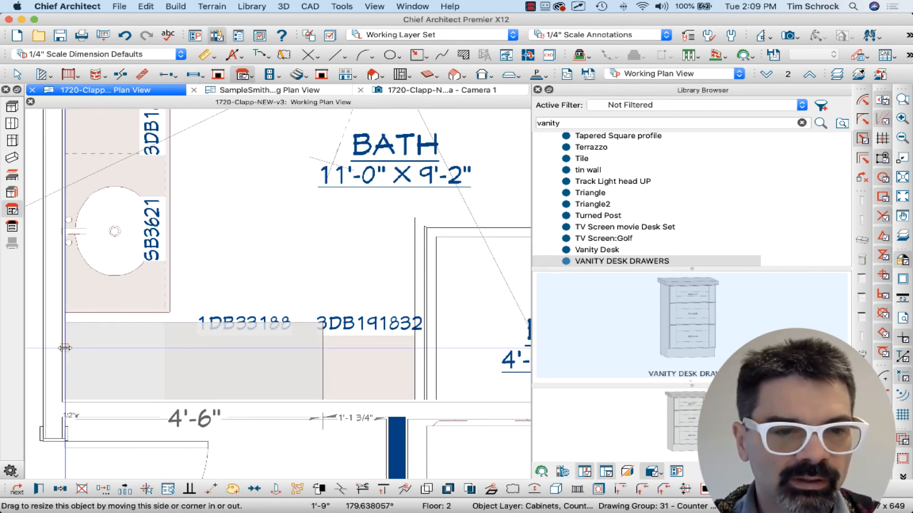
Extend the custom countertop's front edge past the desk cabinets and its other end across the three-drawer cabinet to the half wall
drag(194, 325, 195, 315)
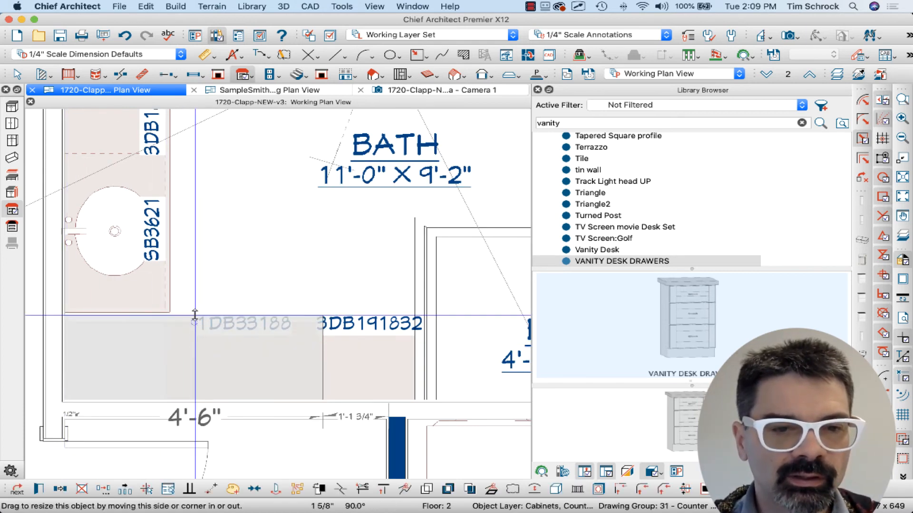
key(Tab)
key(Tab)
text(2)
key(Return)
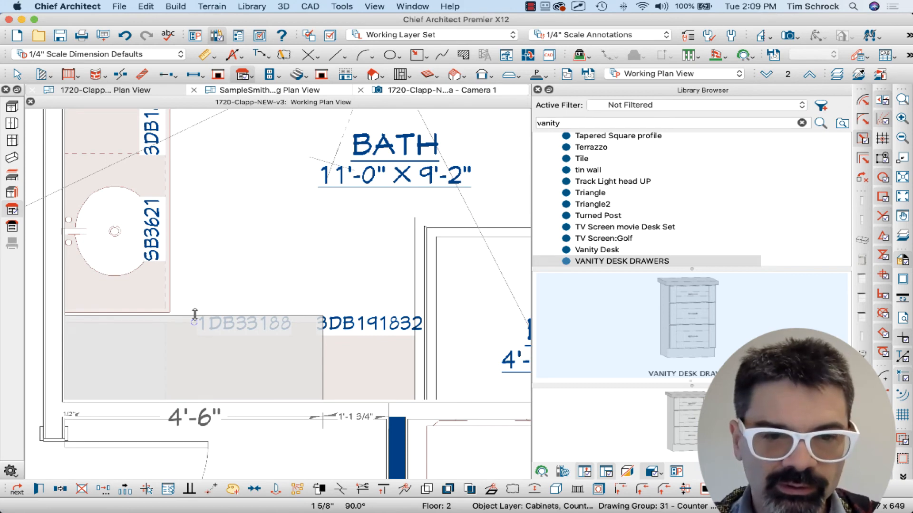
click(287, 333)
drag(323, 358, 414, 356)
key(space)
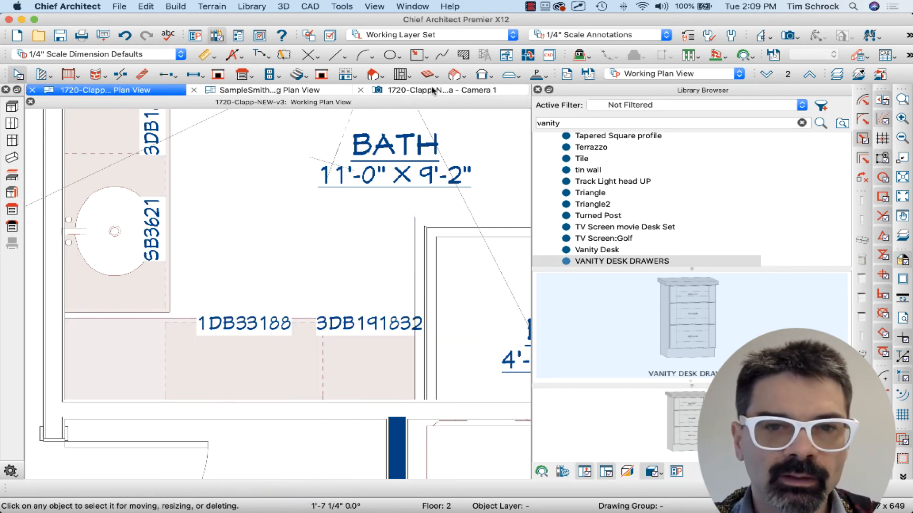
Try a custom drawer style palette on the sink base cabinet in the camera view and undo it
key(ctrl+Tab)
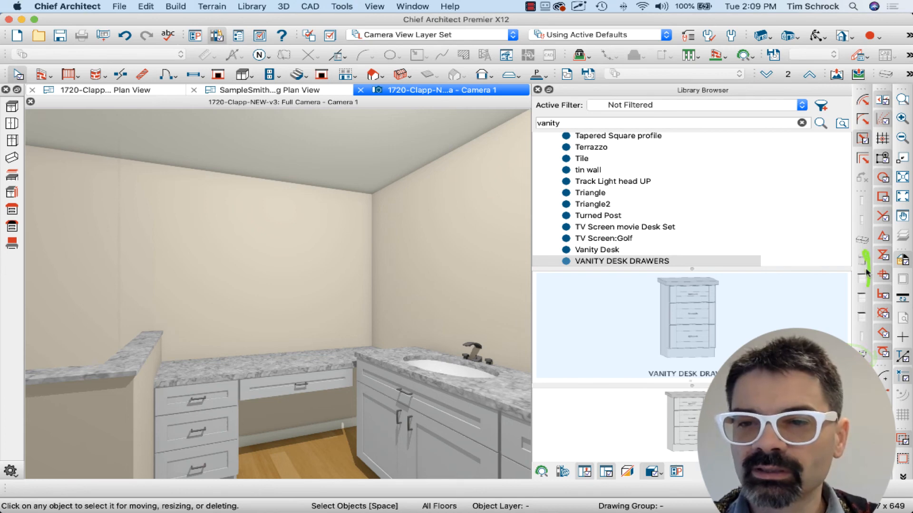
mouse_move(866, 272)
mouse_down()
mouse_move(848, 281)
mouse_move(850, 340)
mouse_move(870, 292)
mouse_up()
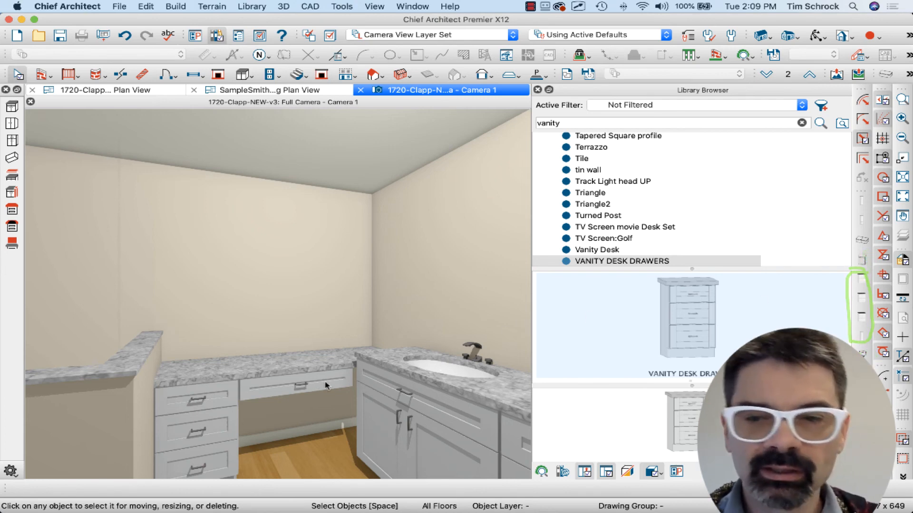
click(862, 298)
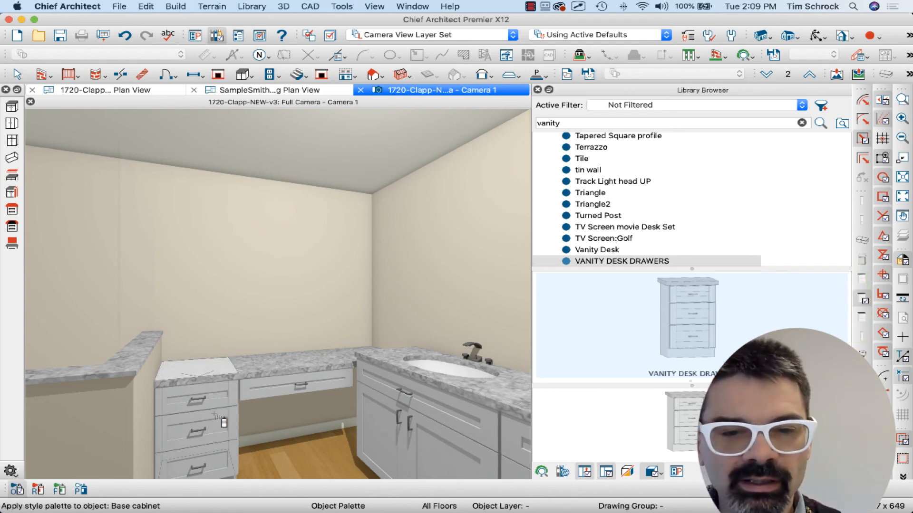
click(472, 435)
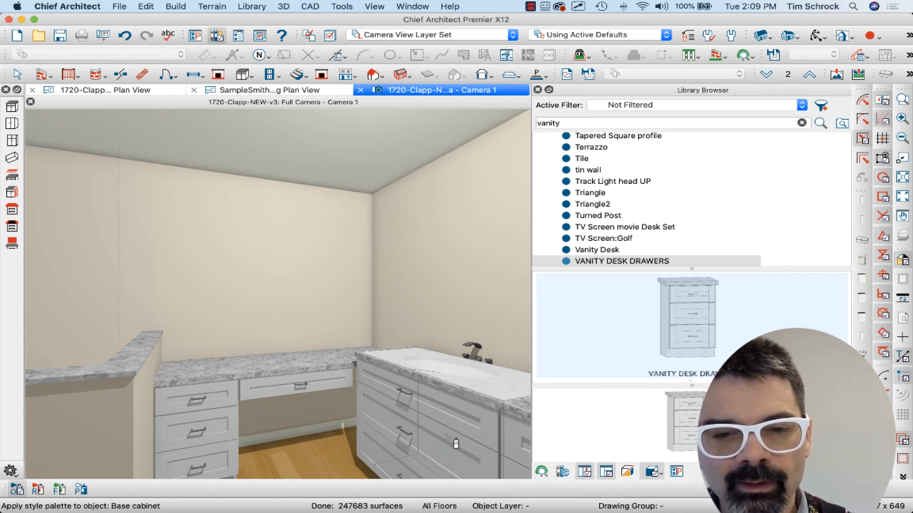
key(super+z)
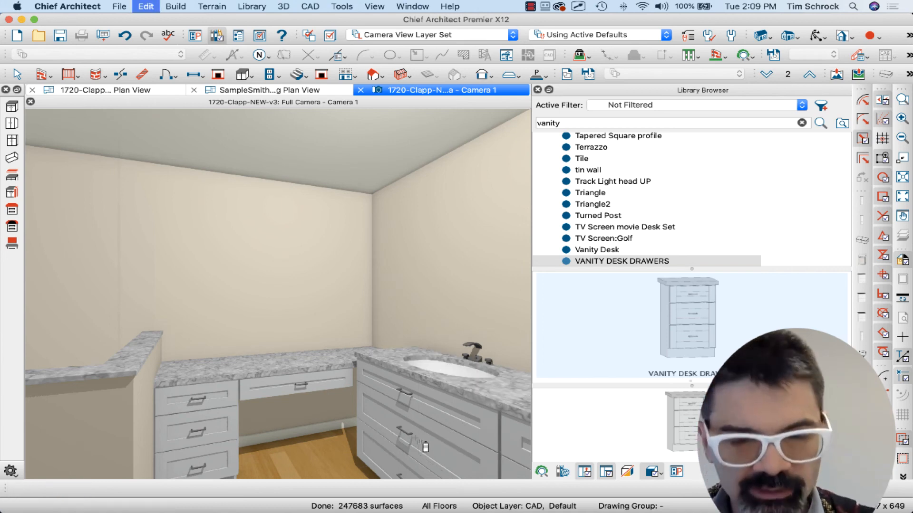